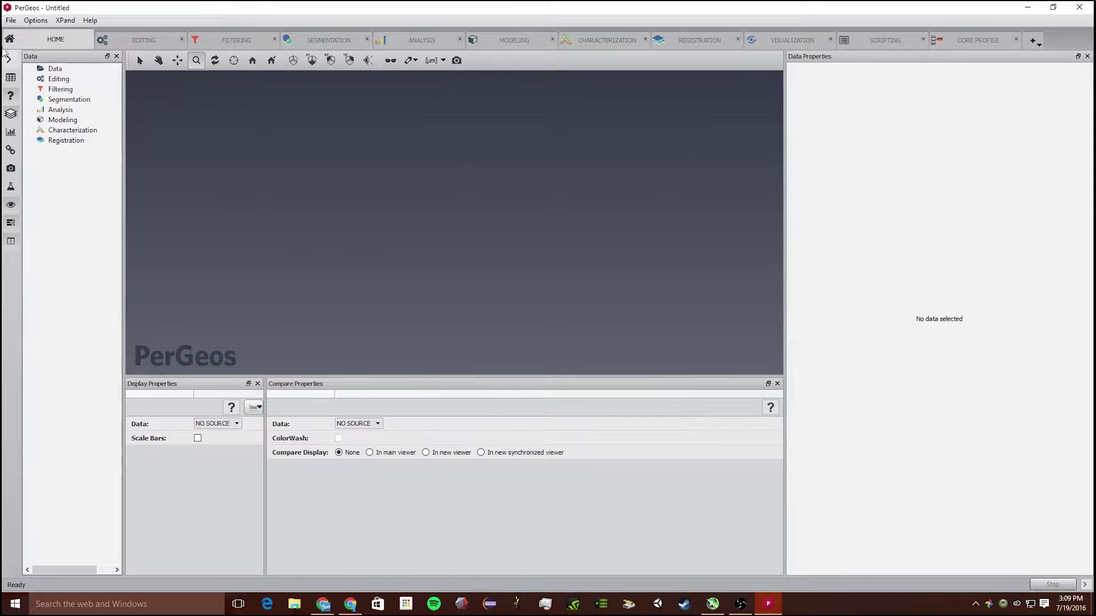
Load the berea_subplug_view.am sandstone volume from the tutorials folder via File > Open Data
left_click(10, 21)
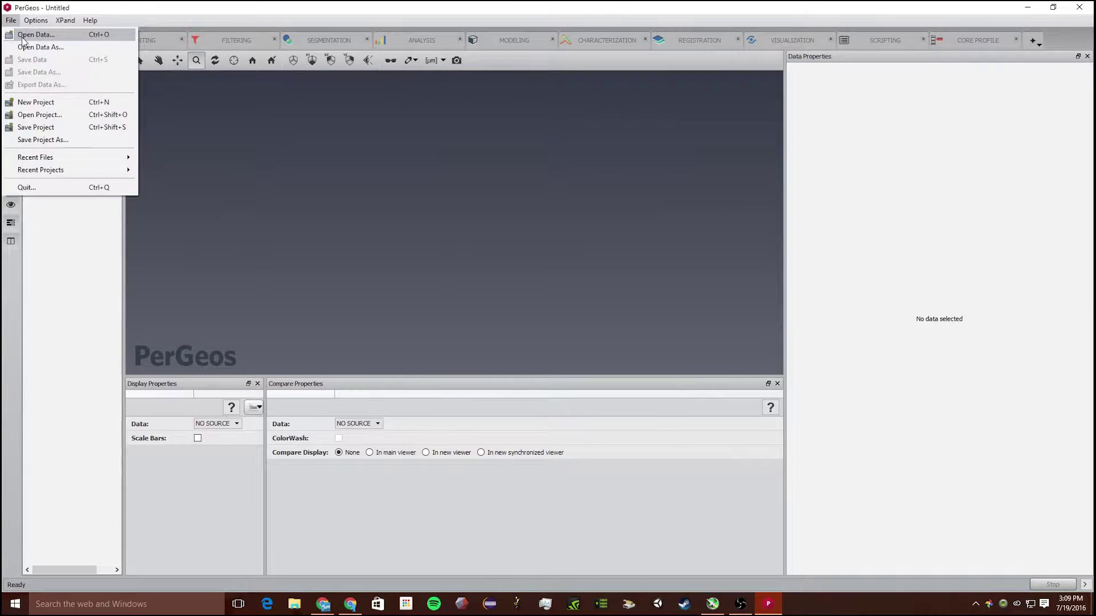
left_click(33, 32)
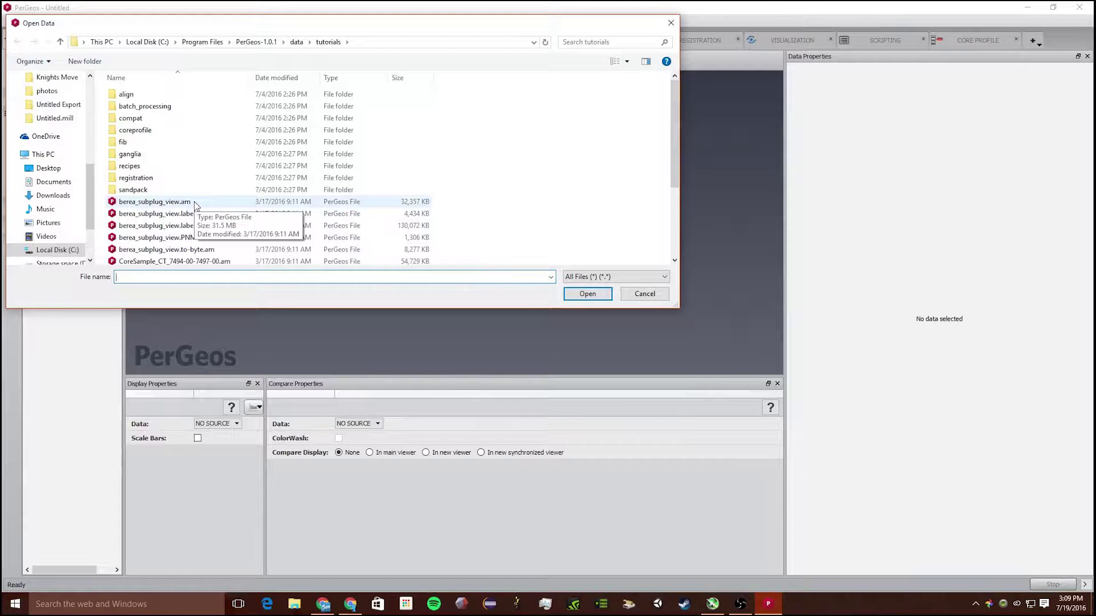
left_click(194, 201)
double_click(194, 201)
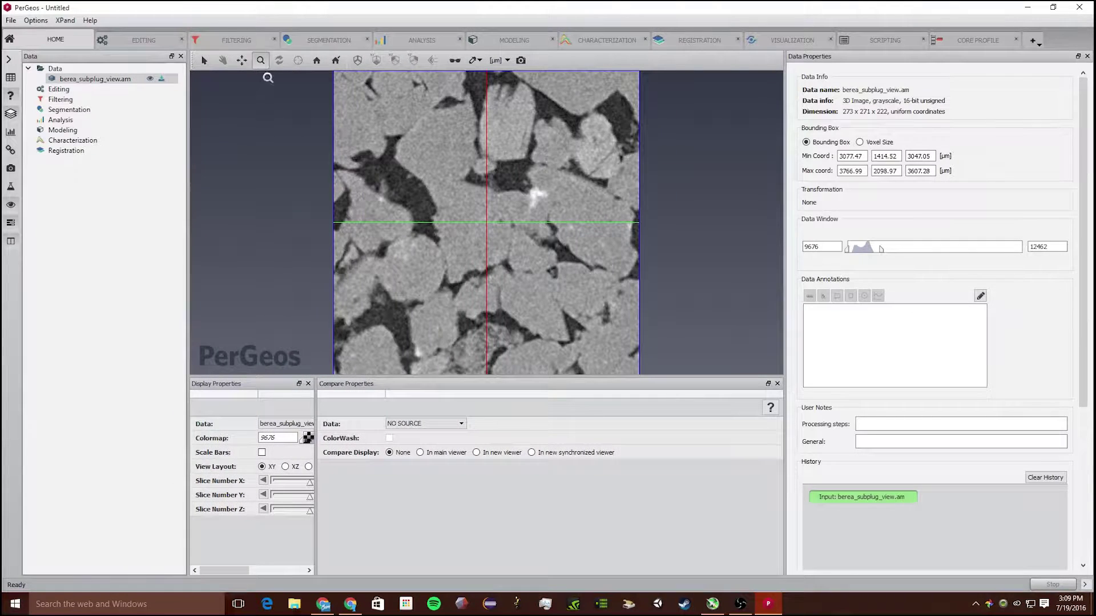
In the Segmentation workspace, start the Interactive Overlay Threshold tool
left_click(318, 40)
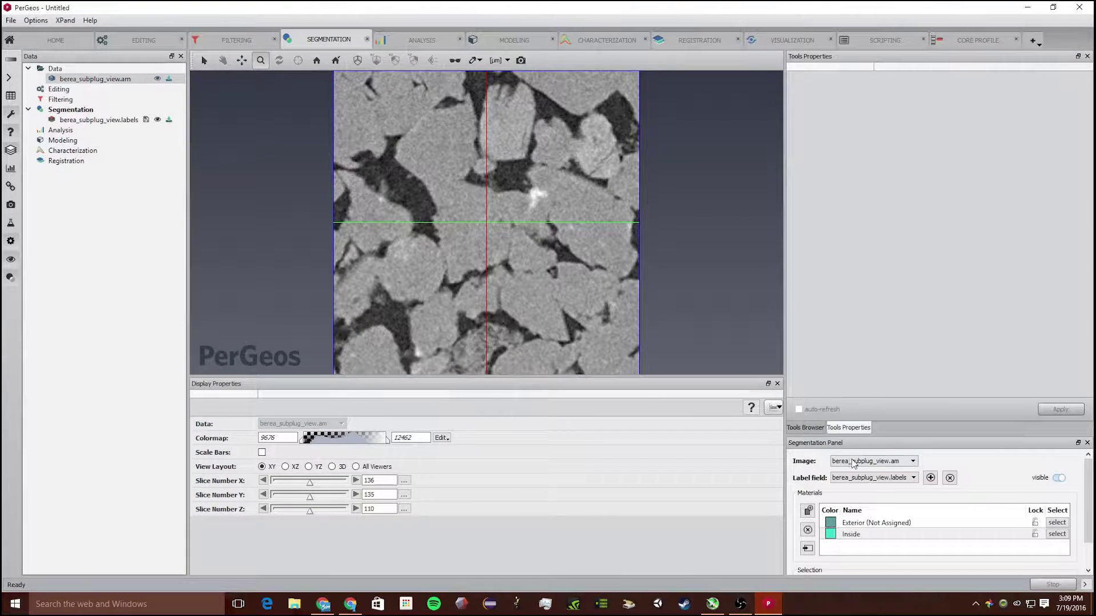
left_click(818, 427)
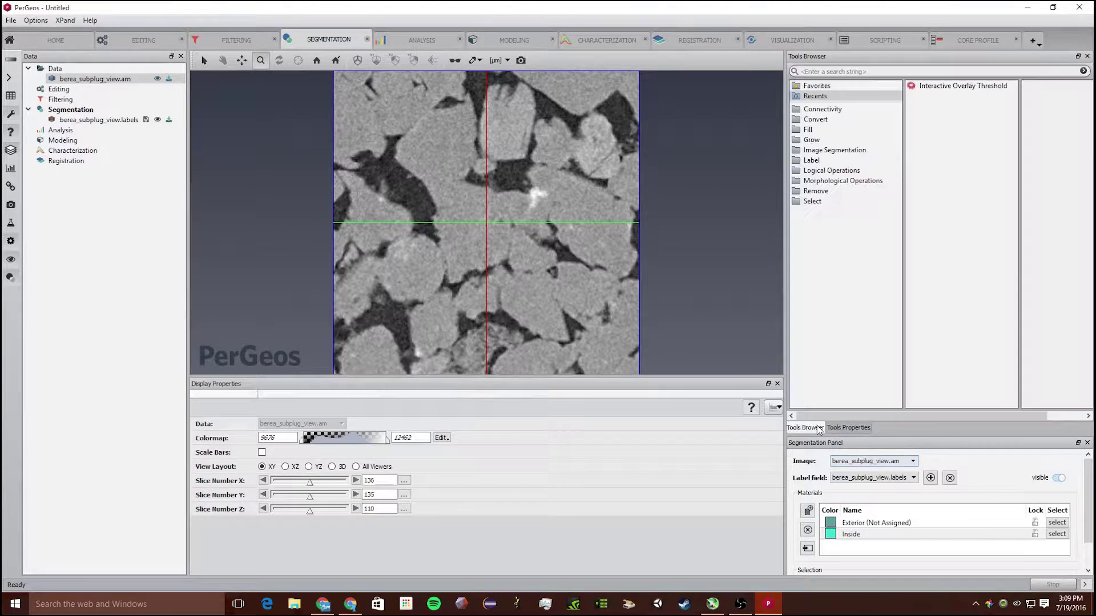
left_click(860, 429)
left_click(815, 427)
left_click(920, 71)
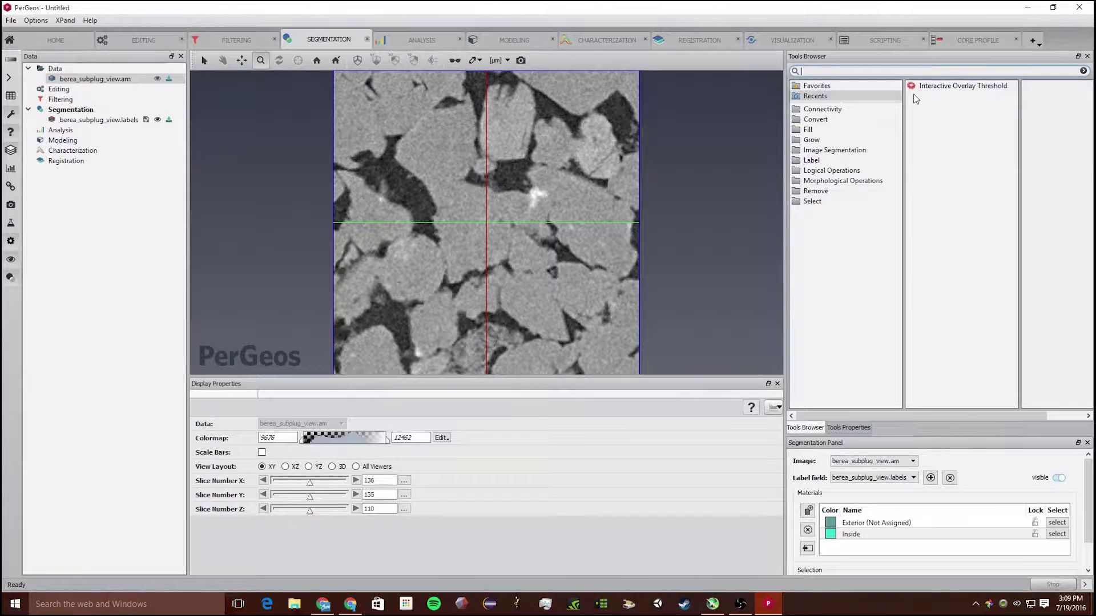
type("interactive")
key("Return")
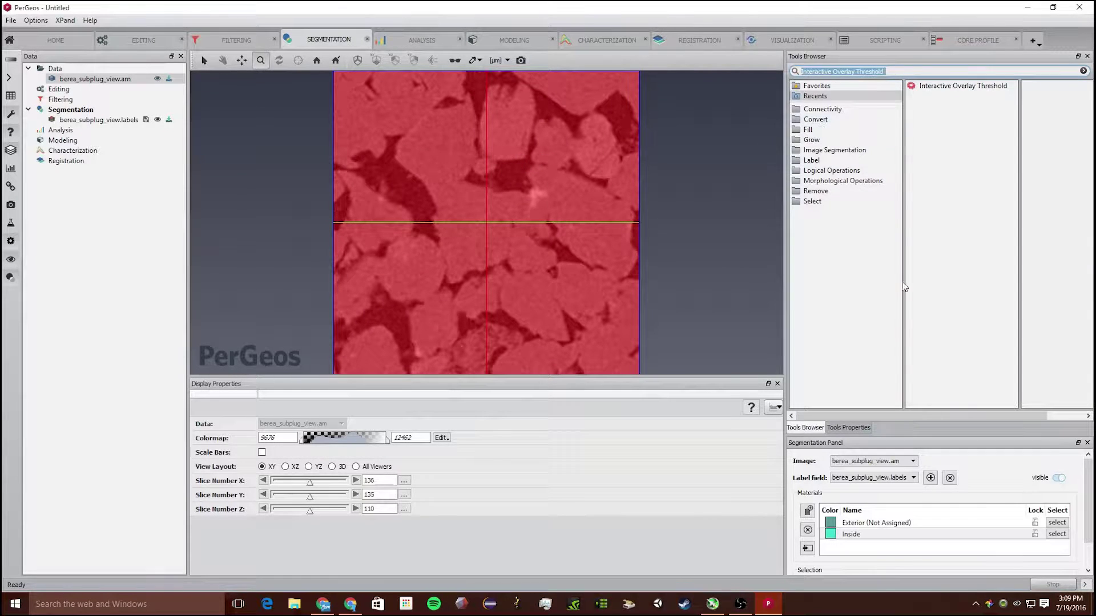
Threshold the pores between 9676 and 10758 and add them to the Inside material
left_click(848, 428)
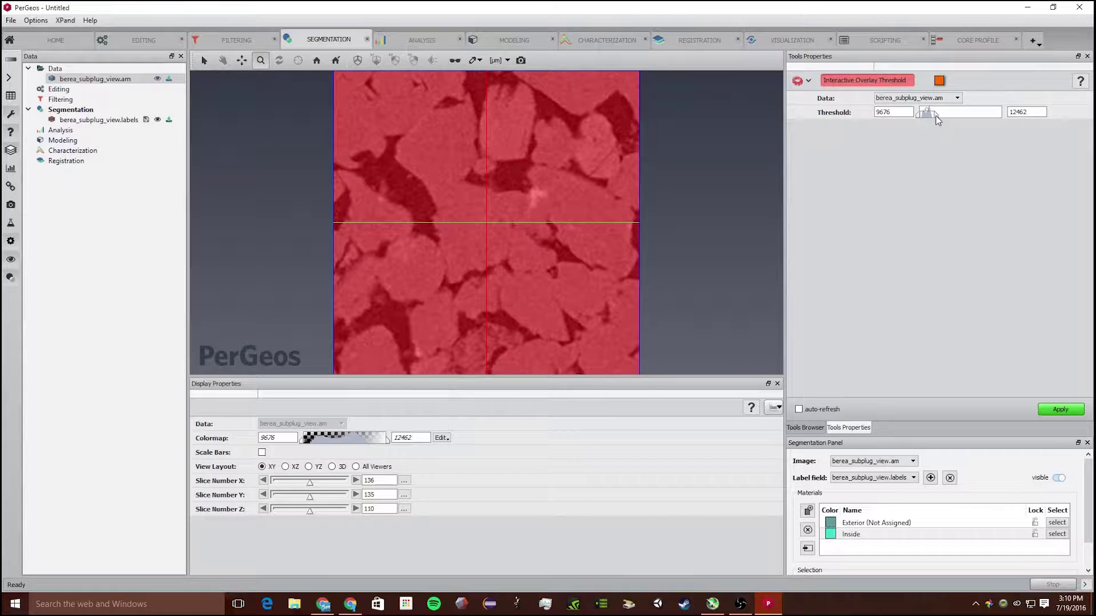
left_click_drag(936, 117, 929, 121)
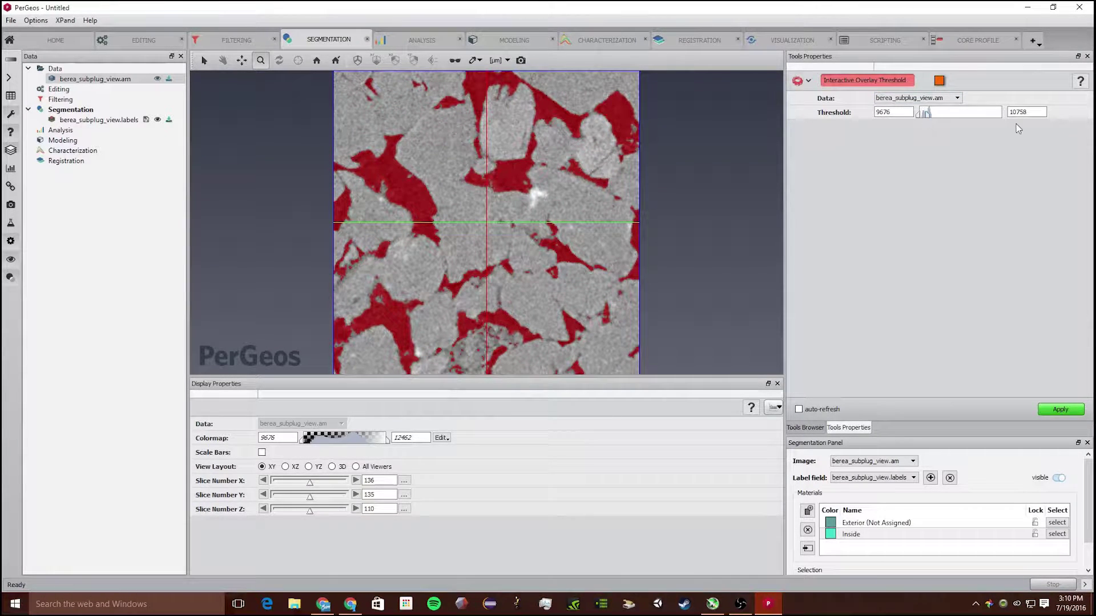
scroll(558, 227, "up", 5)
scroll(598, 225, "down", 2)
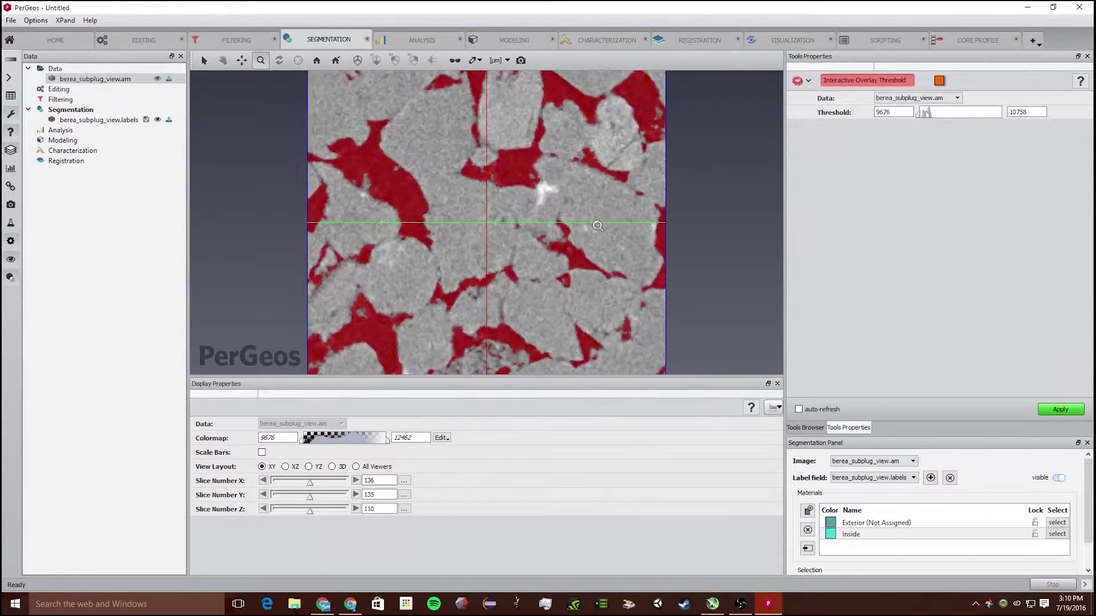
scroll(598, 225, "up", 5)
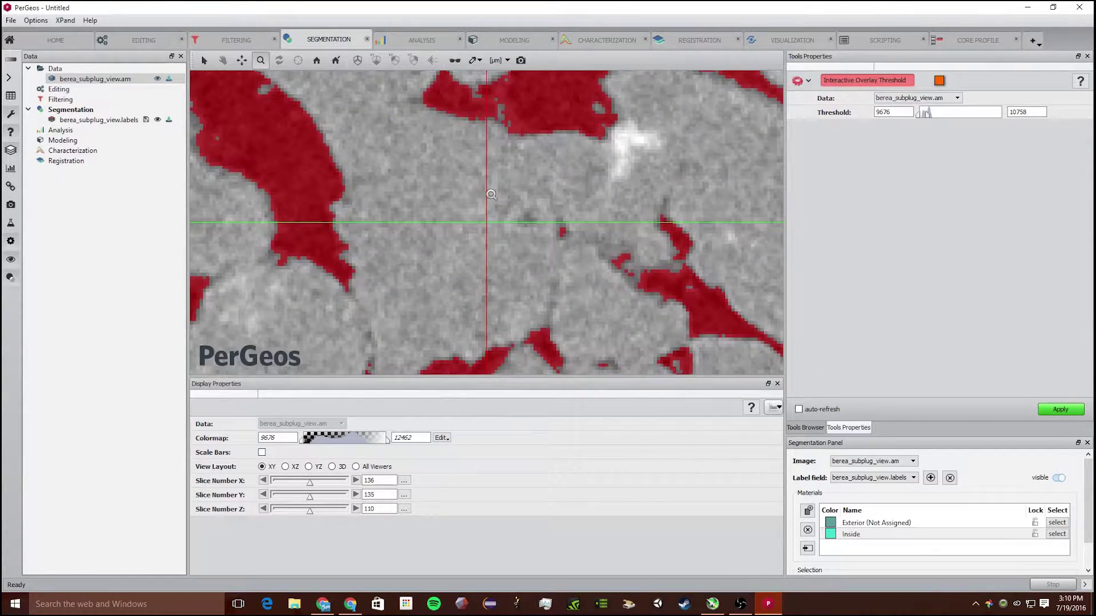
left_click(877, 534)
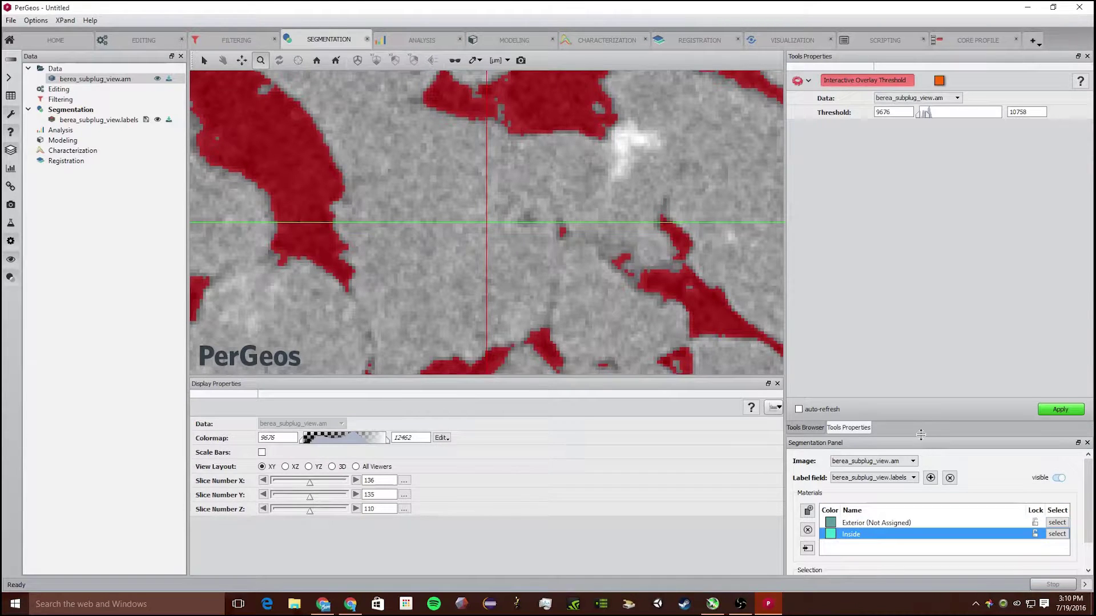
left_click_drag(920, 435, 920, 273)
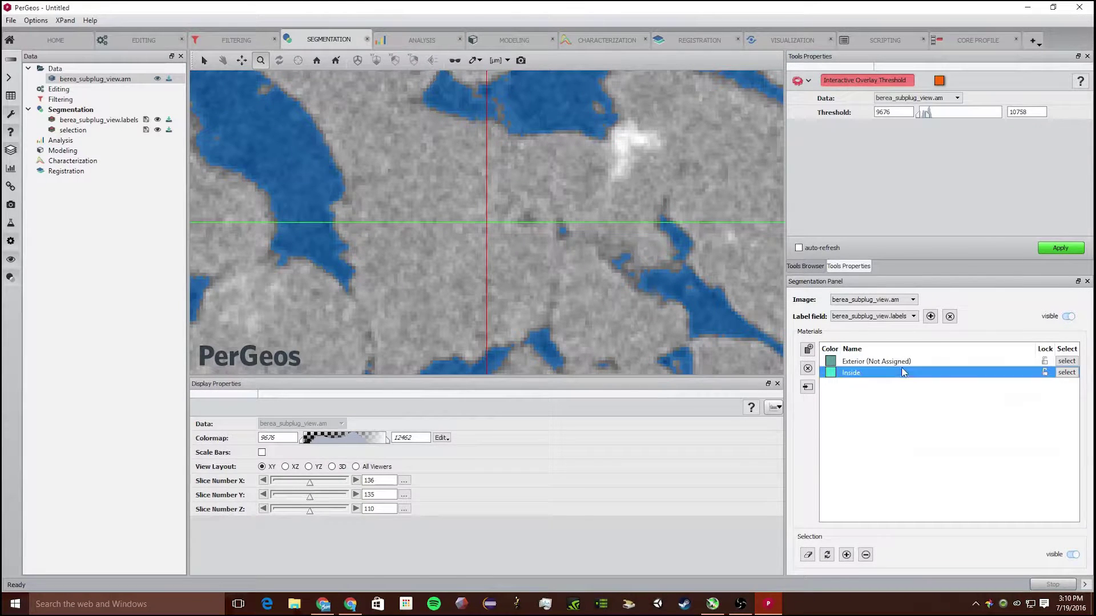
left_click(847, 555)
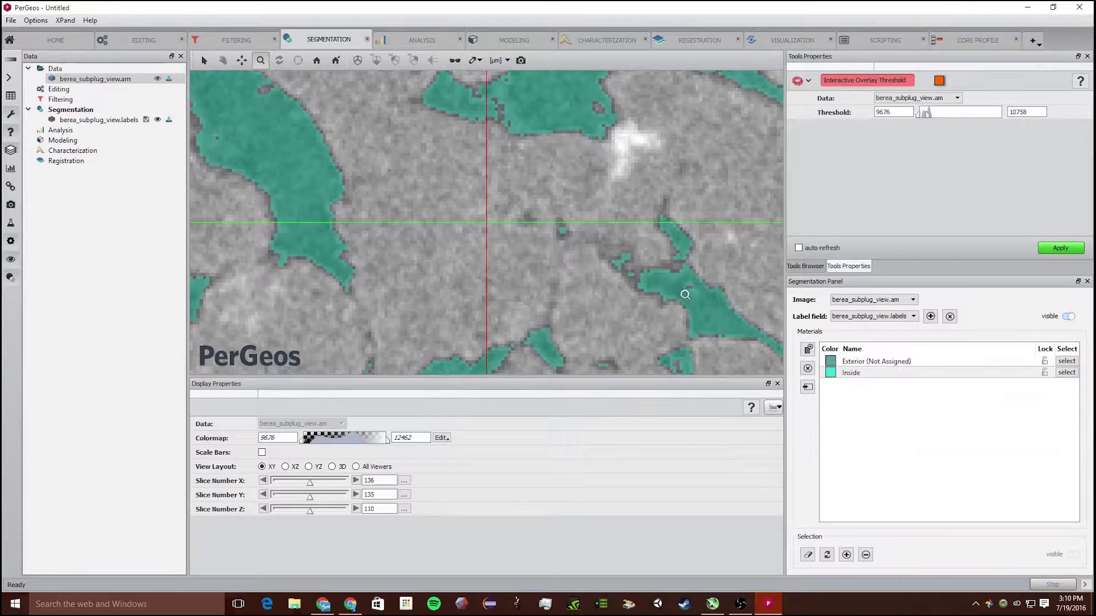
scroll(696, 239, "down", 5)
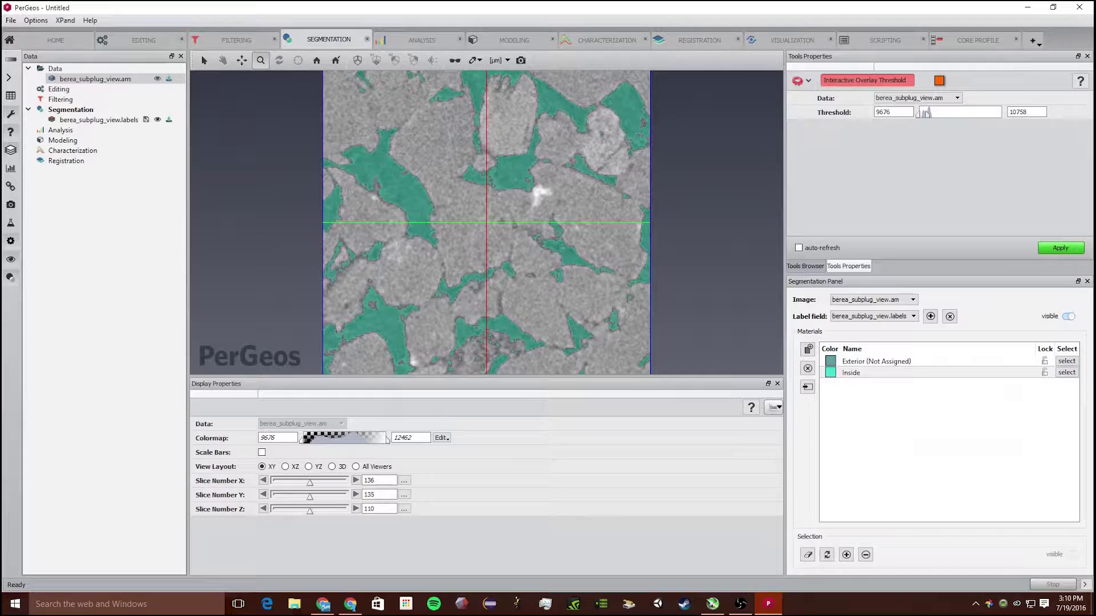
Run the Porosity tool on the labels and check the 0.183676 volume fraction
left_click(446, 41)
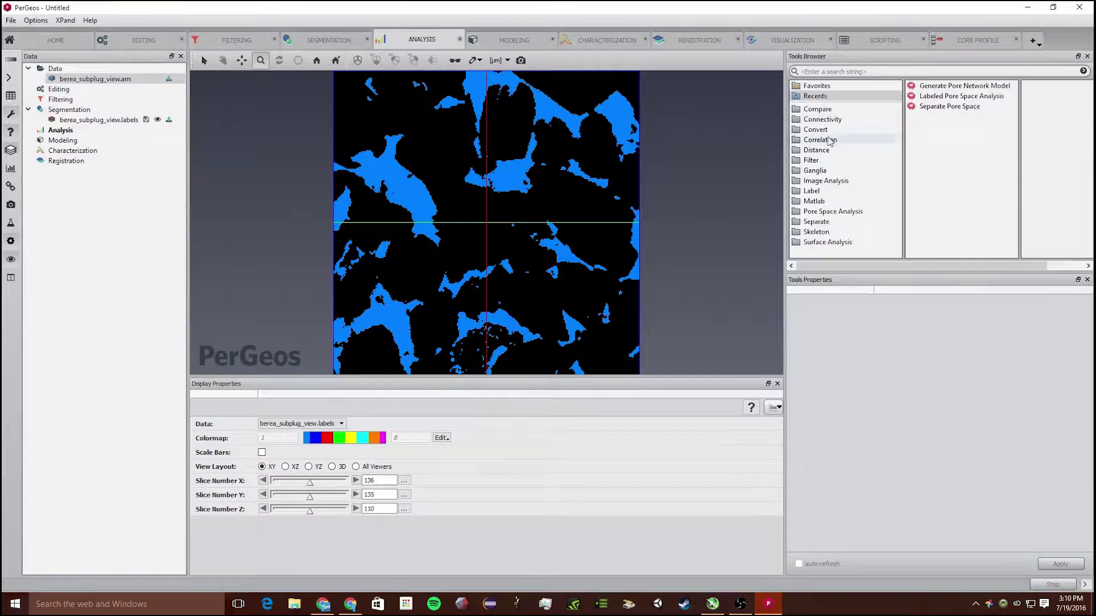
type("poro")
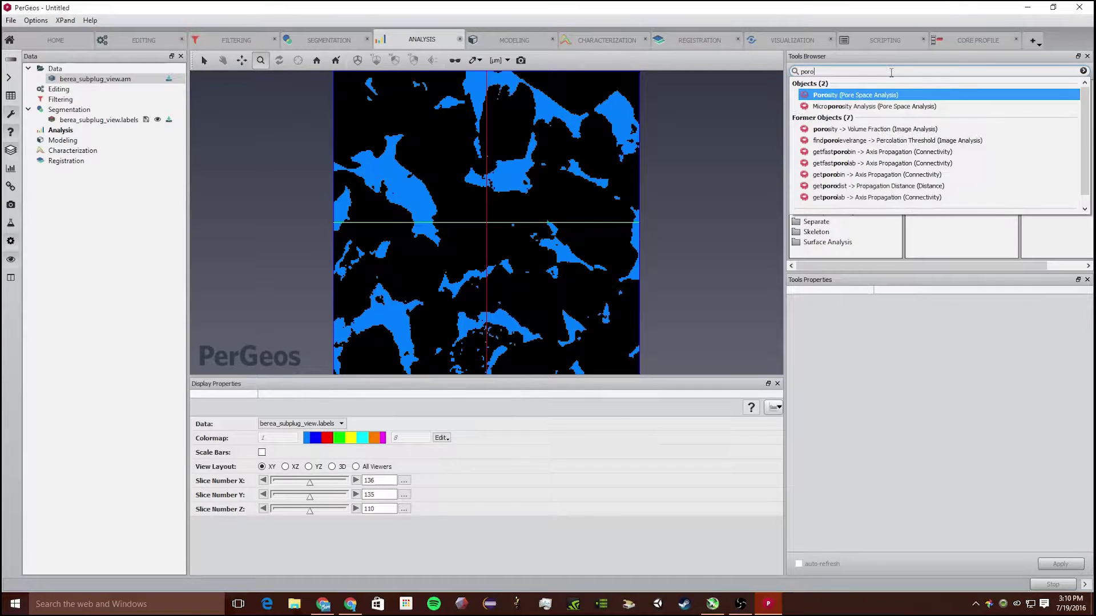
key("Return")
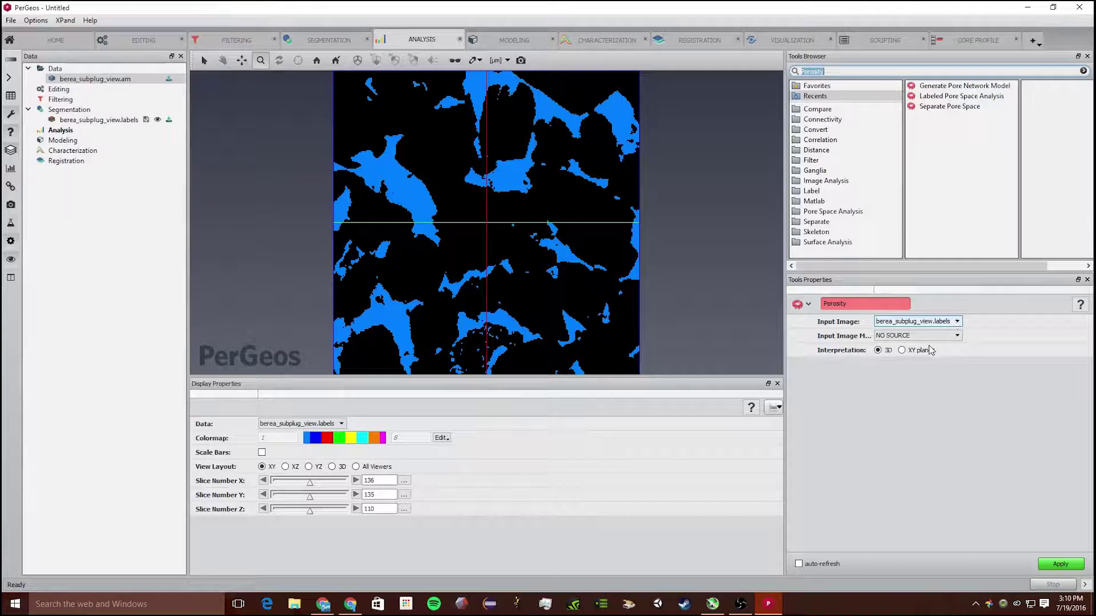
left_click(1061, 565)
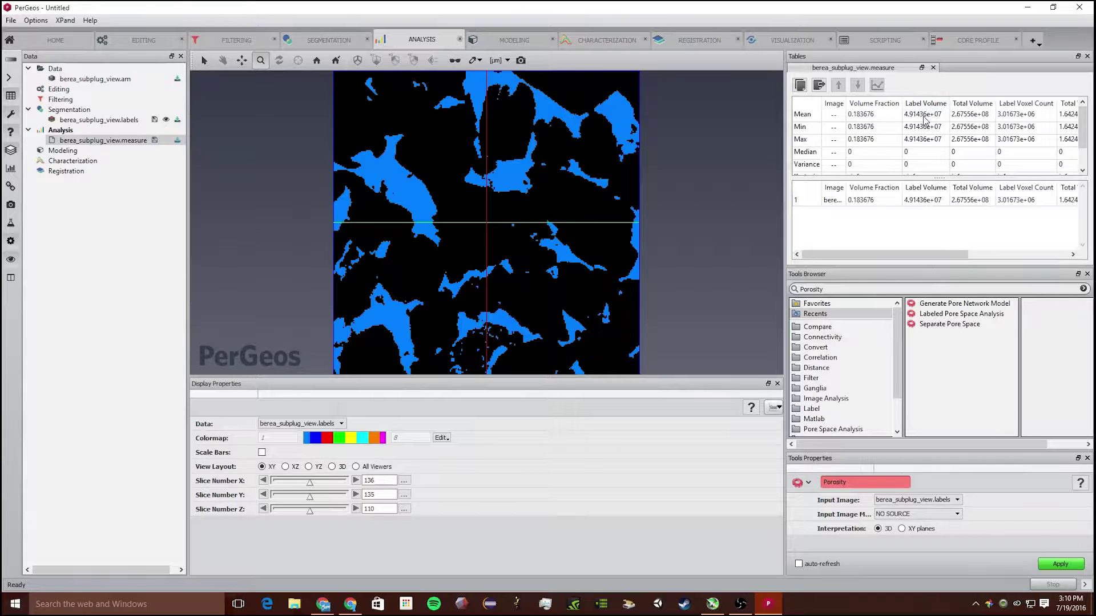
left_click(866, 114)
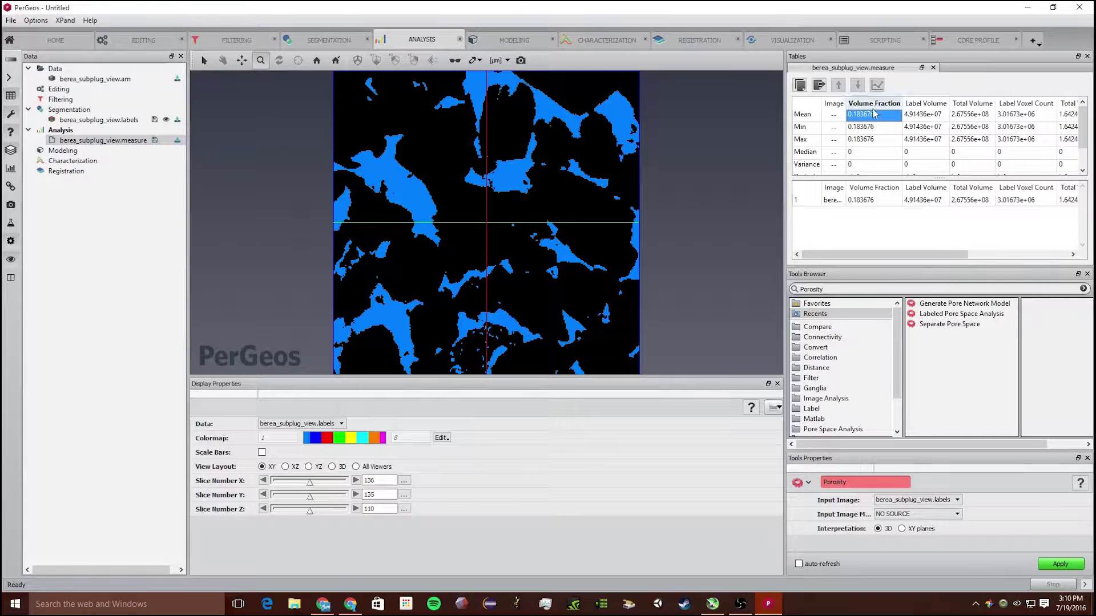
left_click(874, 139)
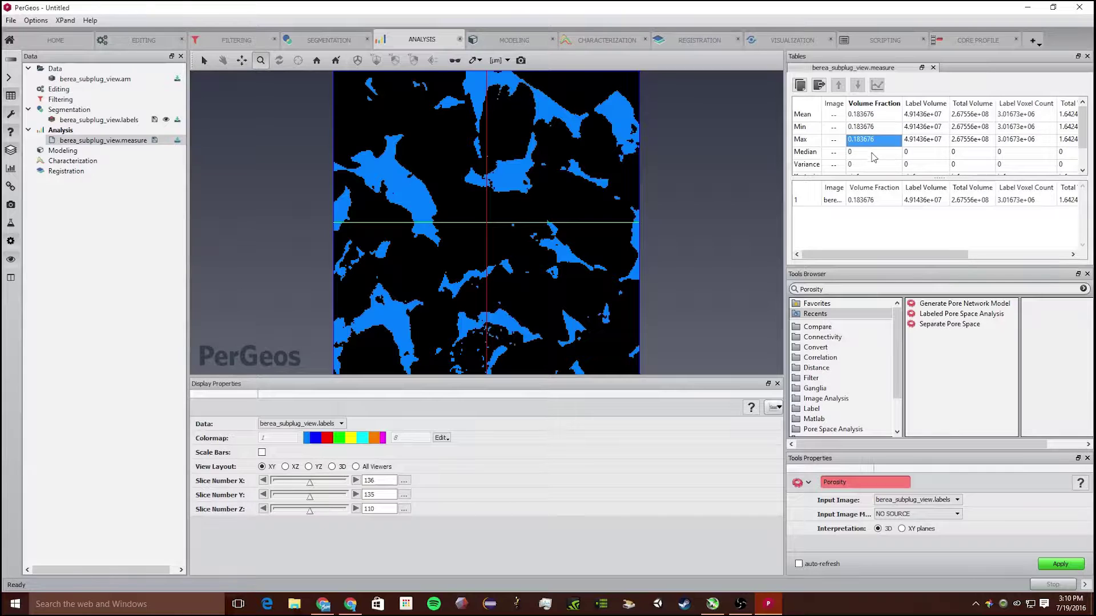
left_click(871, 153)
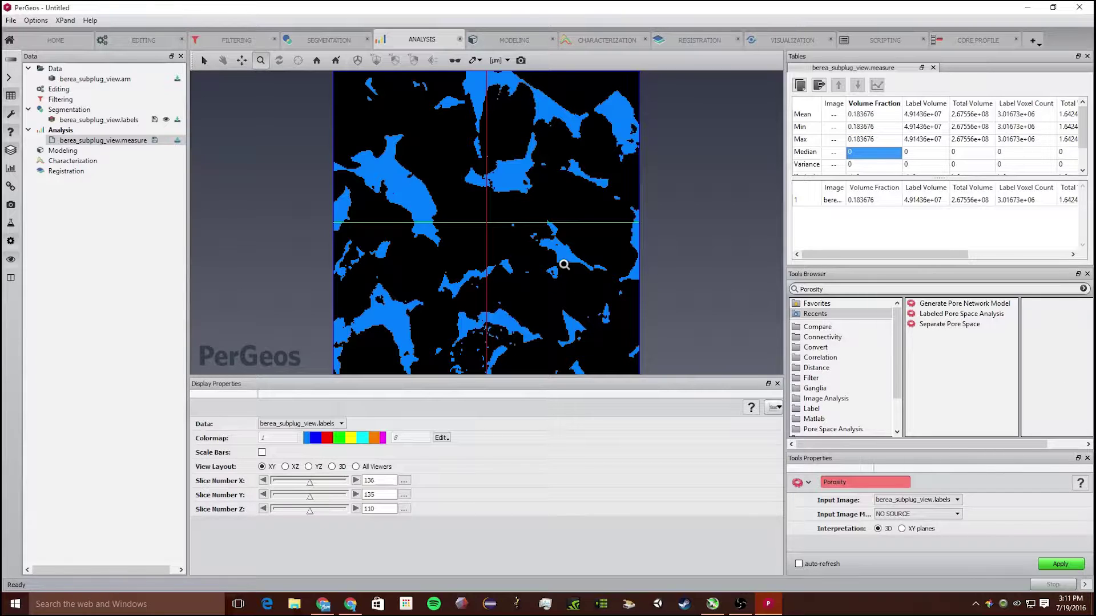
scroll(590, 205, "down", 3)
scroll(576, 231, "up", 3)
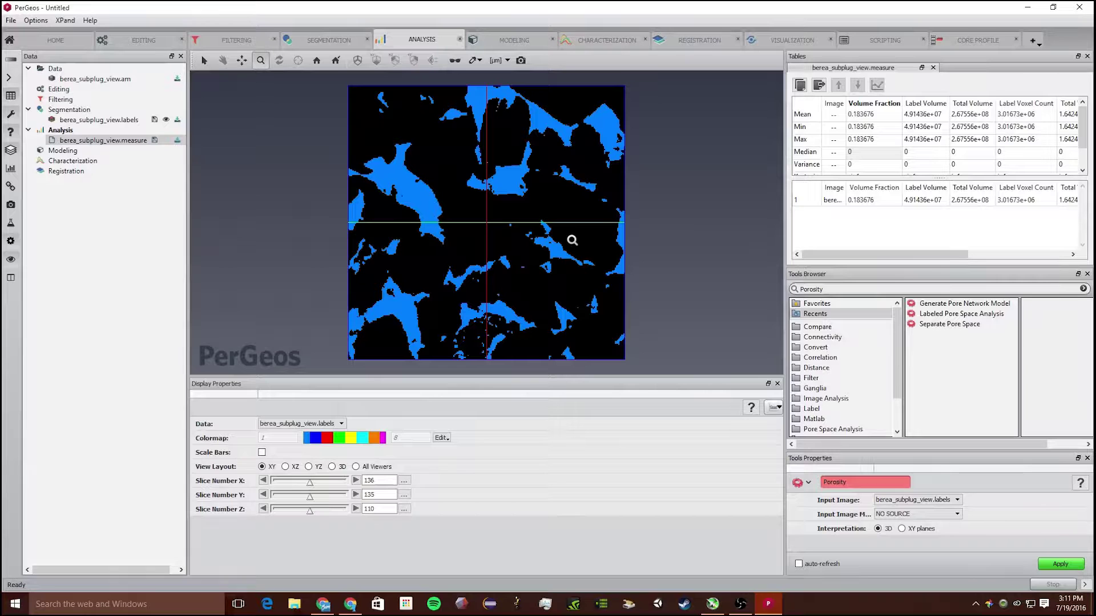
Compute Connected Pore Space from the labels with 26-neighbourhood along the Z axis
left_click(328, 39)
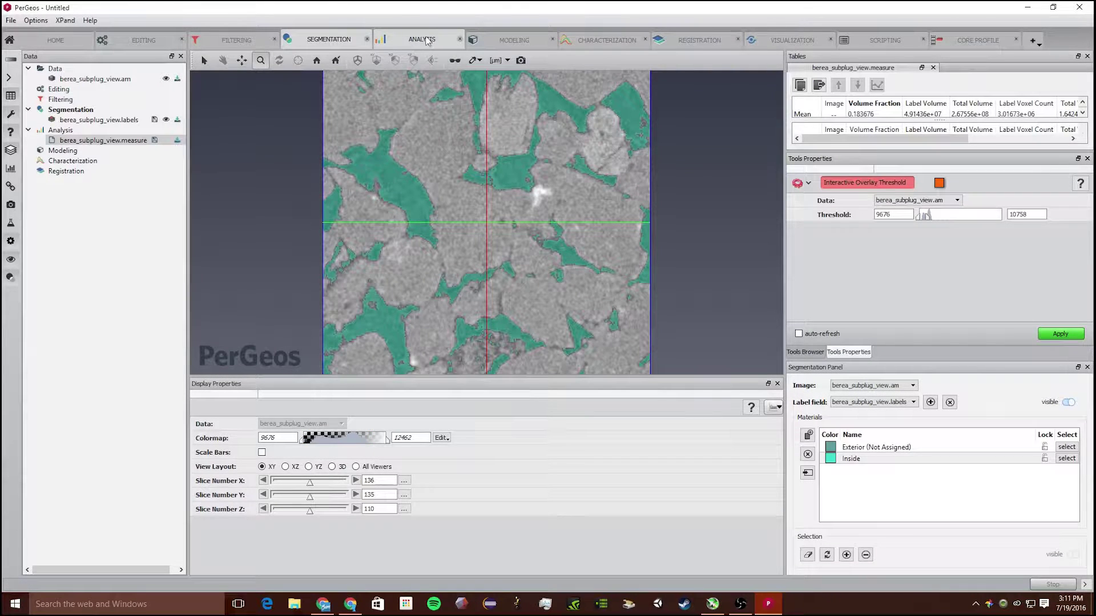
left_click(419, 39)
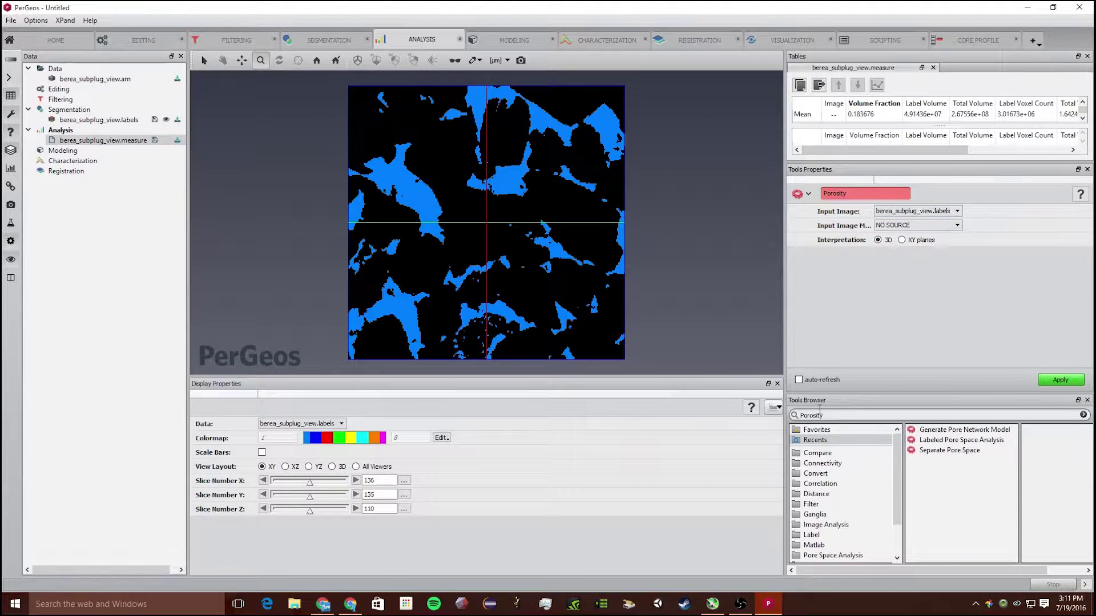
left_click(909, 415)
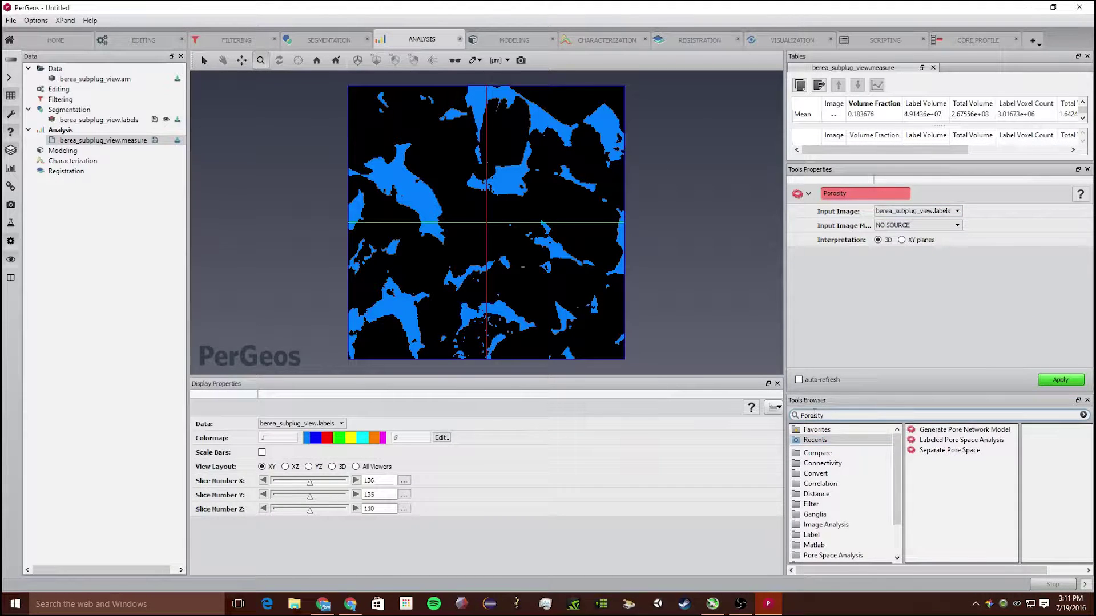
double_click(815, 415)
type("connected")
key("Return")
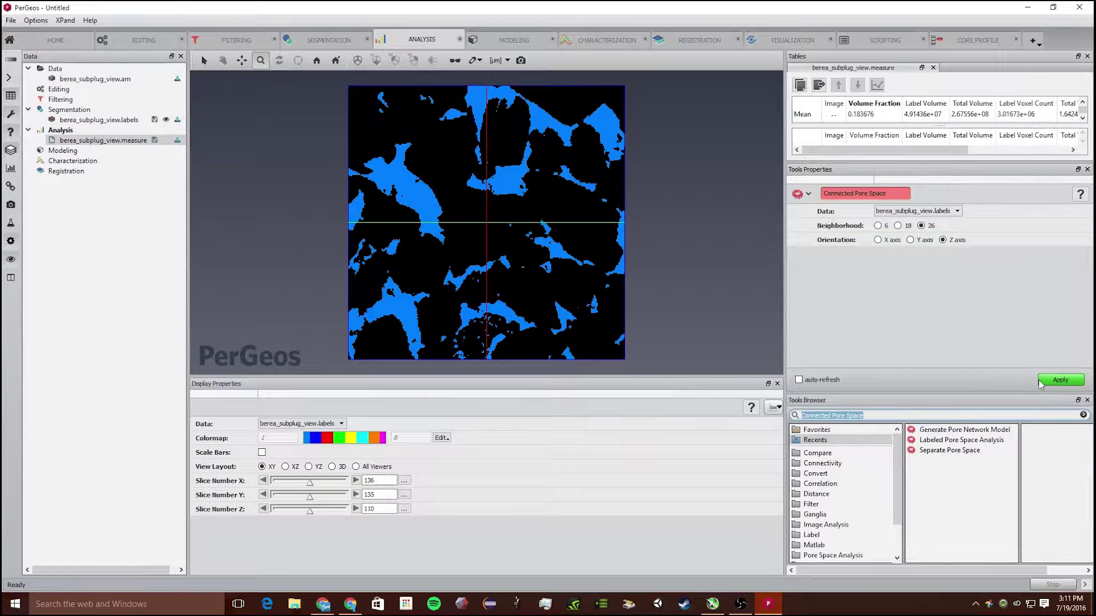
left_click(1059, 380)
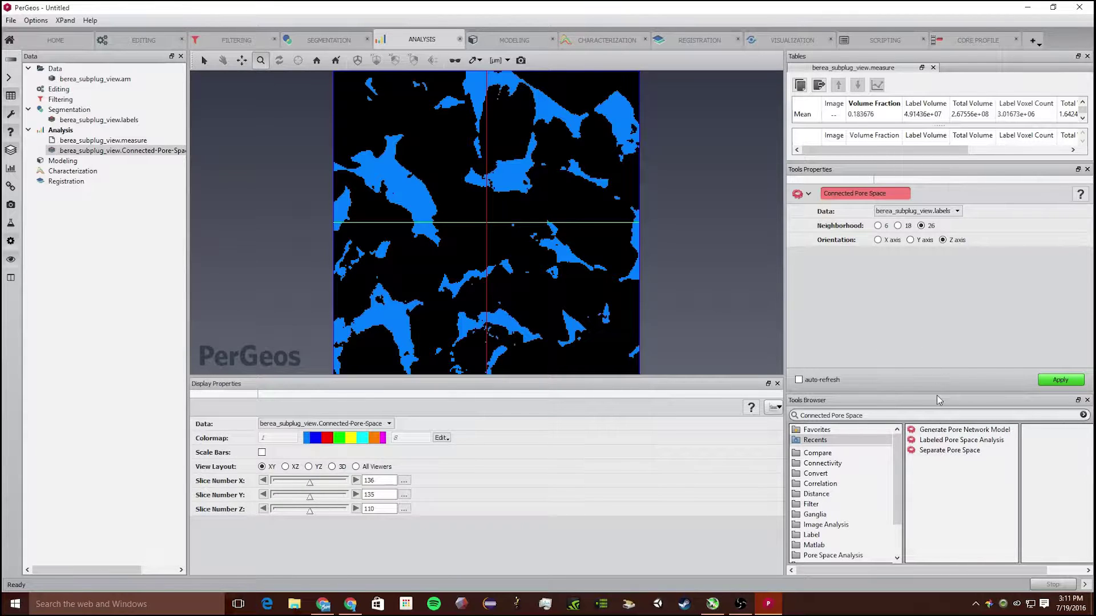
left_click_drag(934, 416, 840, 416)
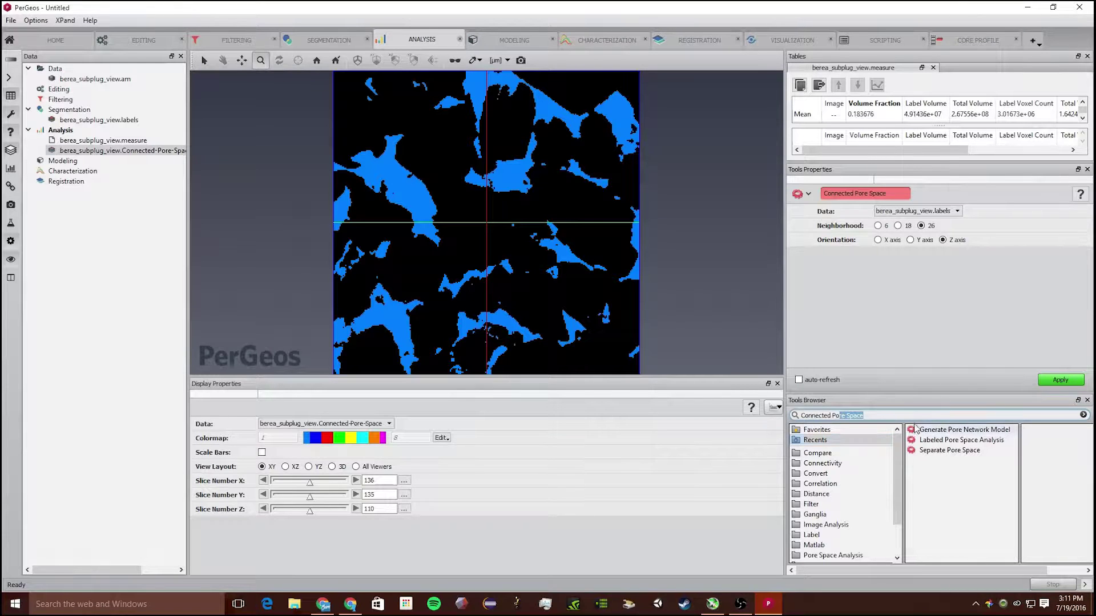
Measure porosity of Connected-Pore-Space and check the 0.182131 mean volume fraction
key("ctrl+a")
type("por")
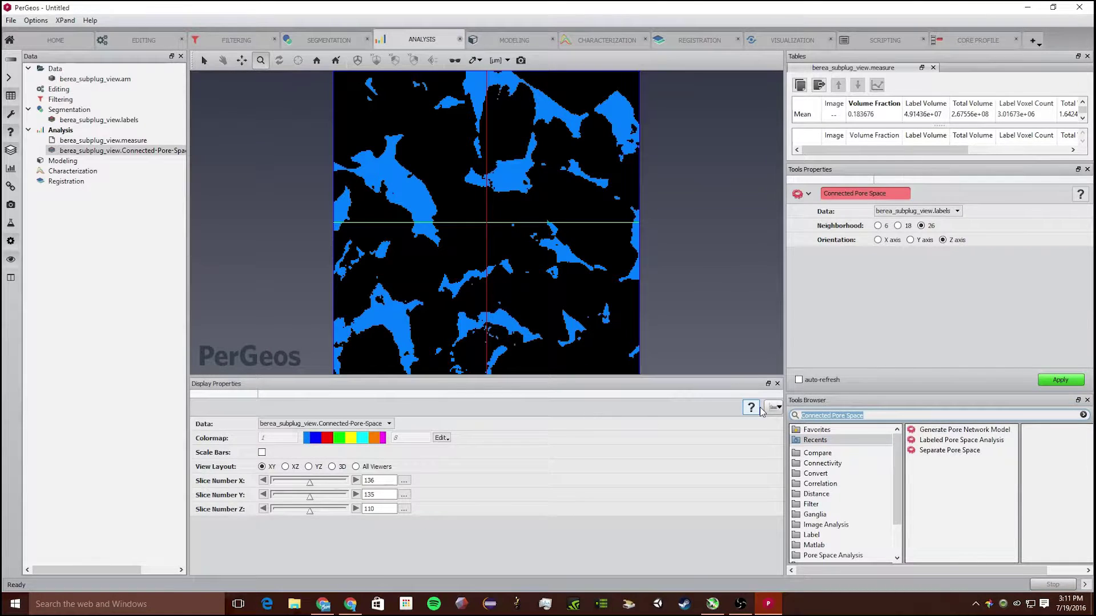
type("osity")
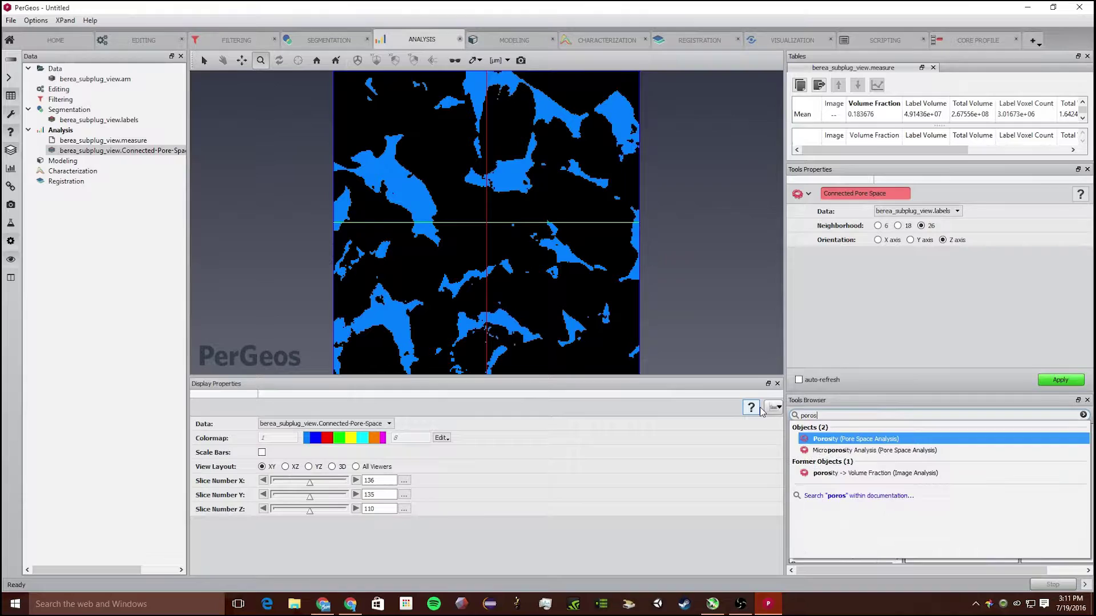
key("Return")
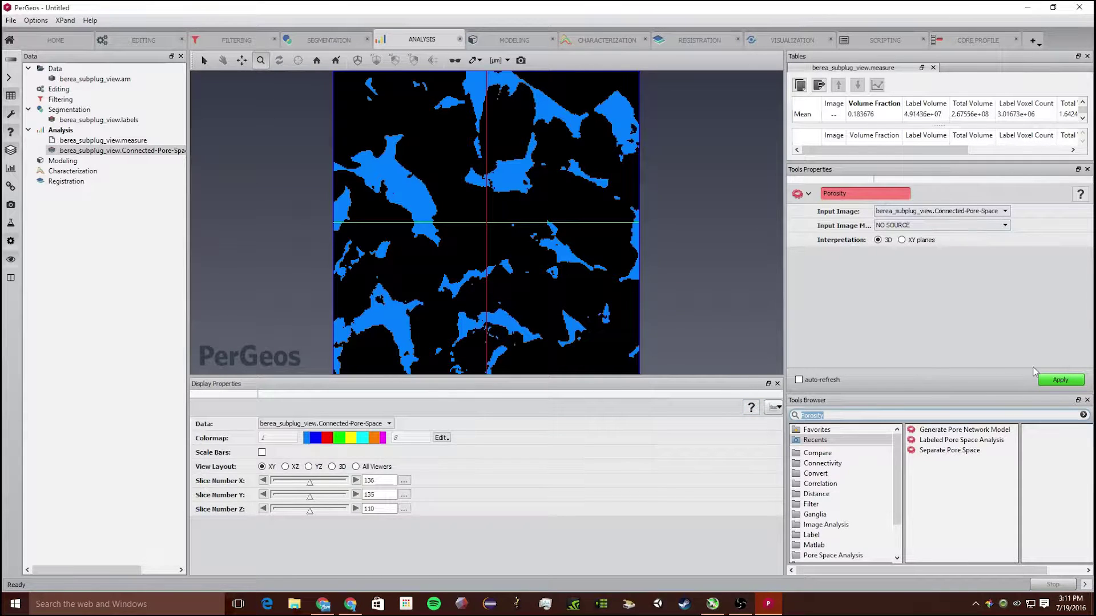
left_click(1052, 381)
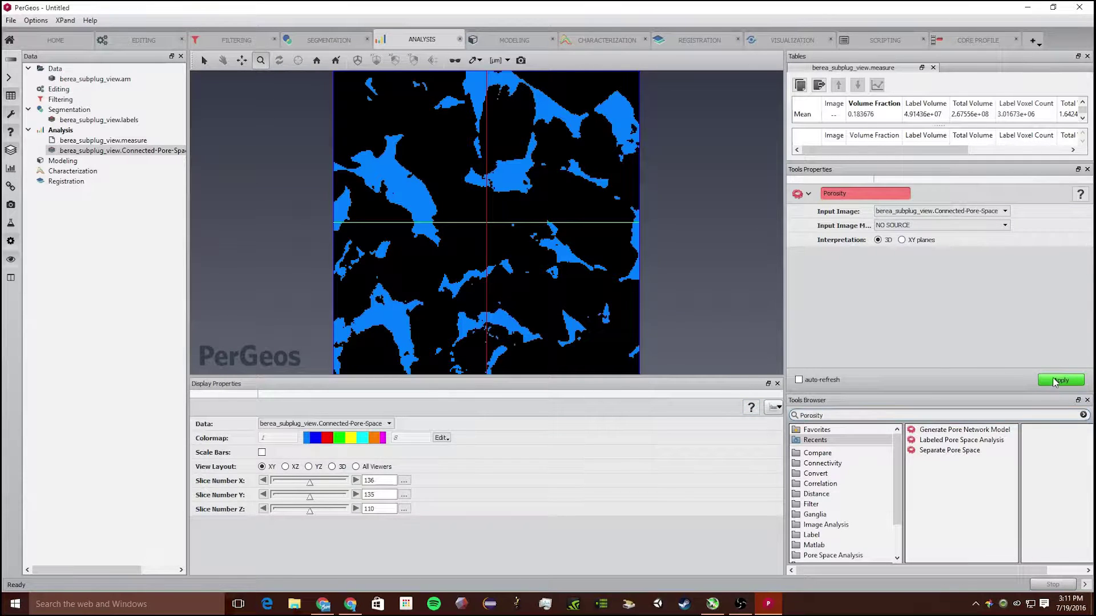
left_click(861, 115)
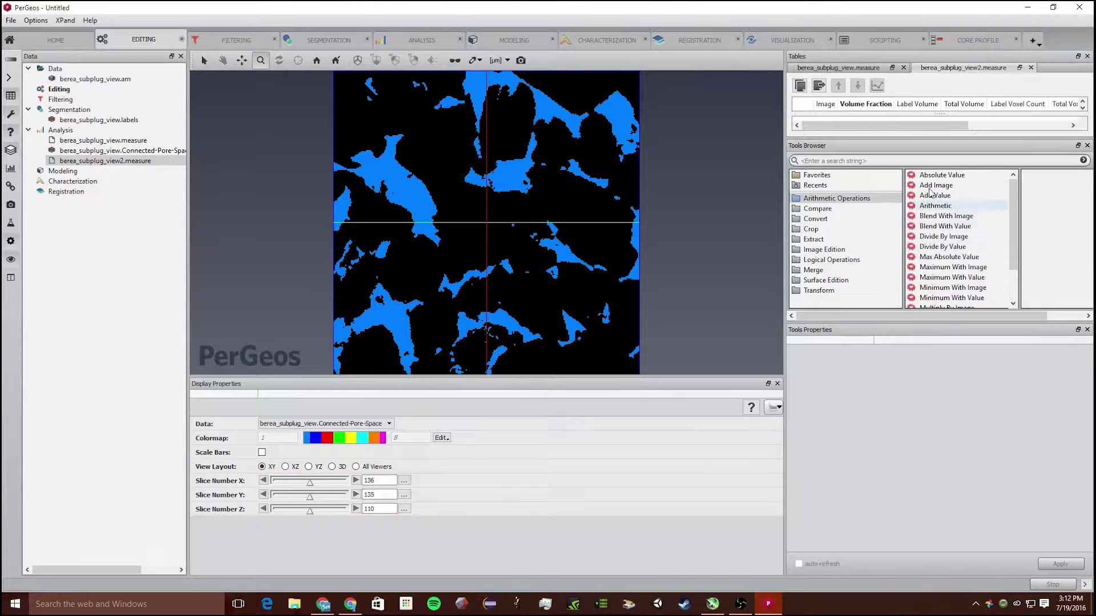
Load the Subtract Image tool with berea_subplug_view.labels as the first input
left_click(917, 160)
type("subt")
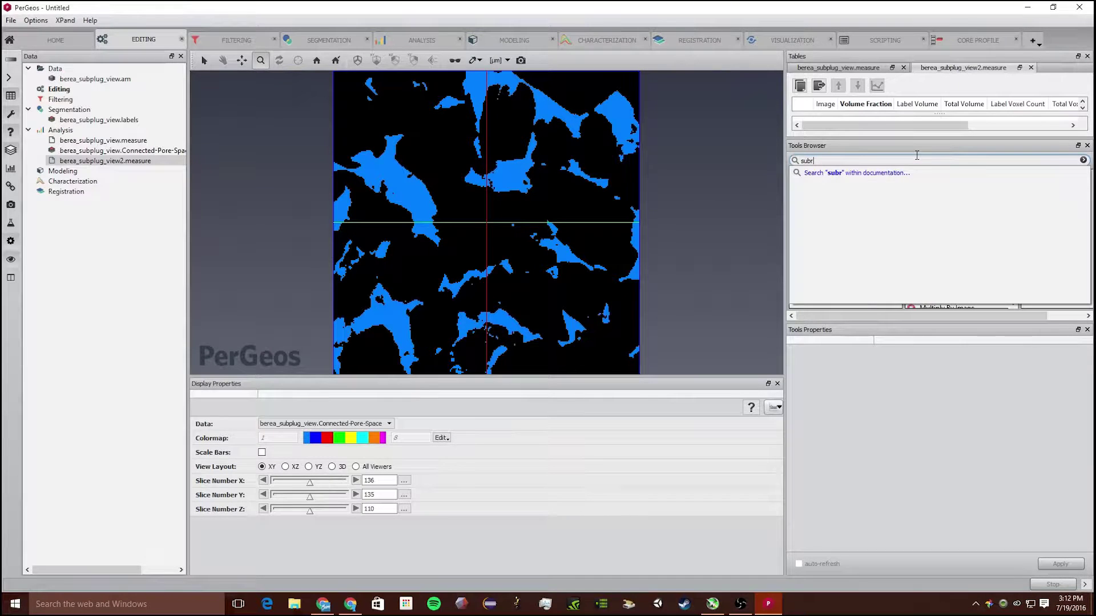
key("Return")
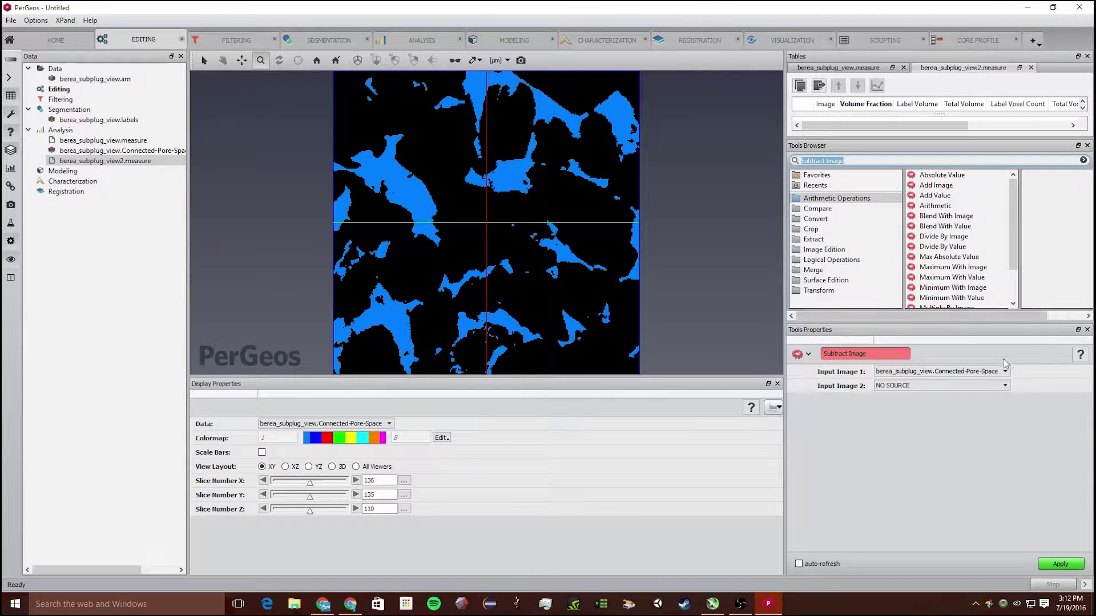
left_click(978, 371)
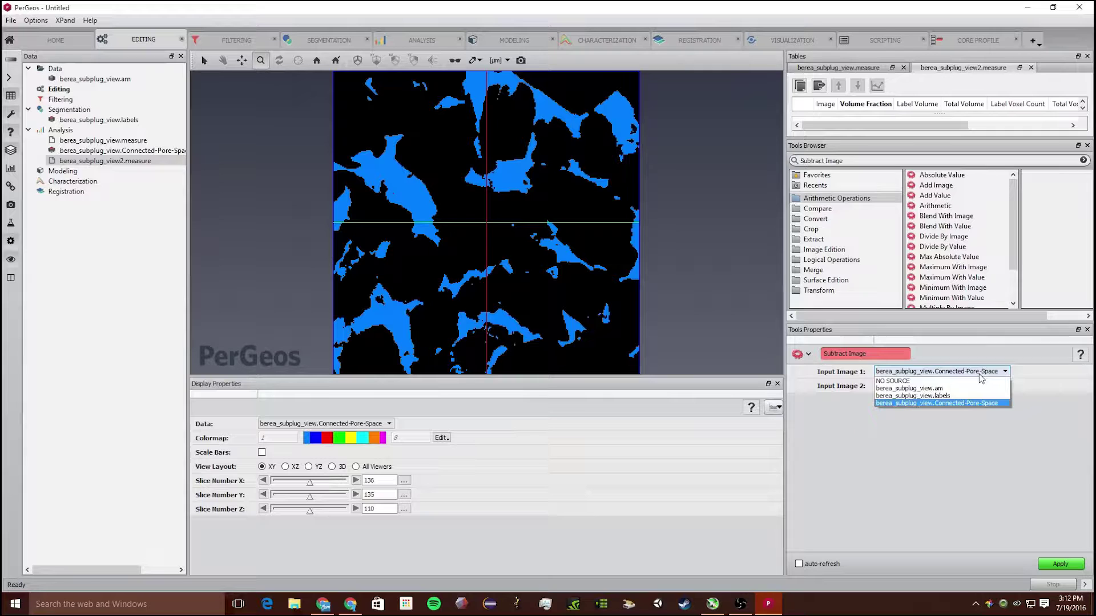
left_click(1049, 383)
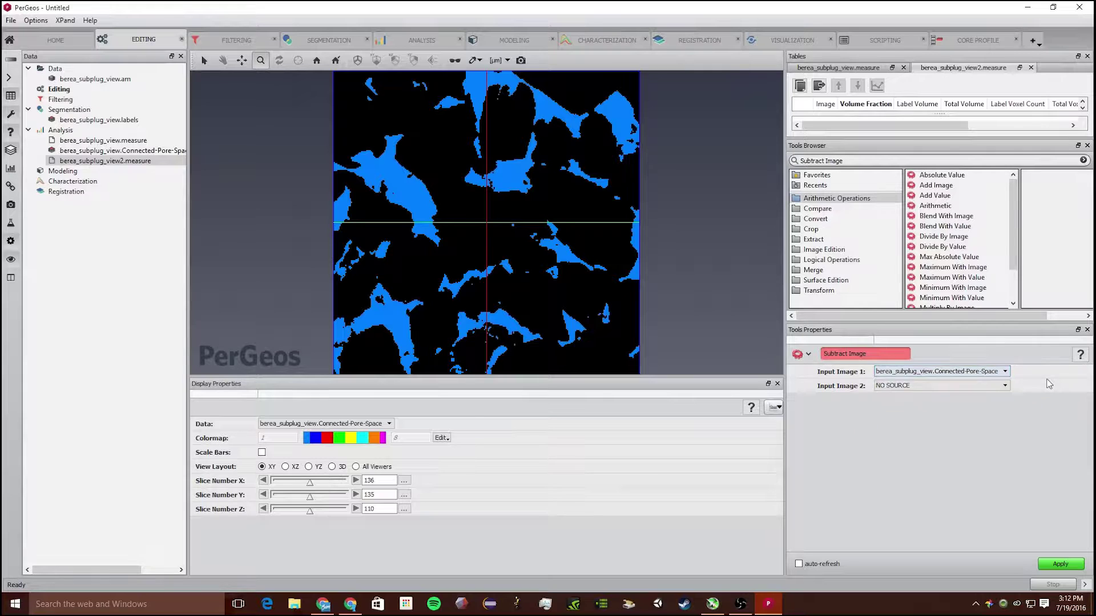
left_click(951, 371)
left_click(970, 378)
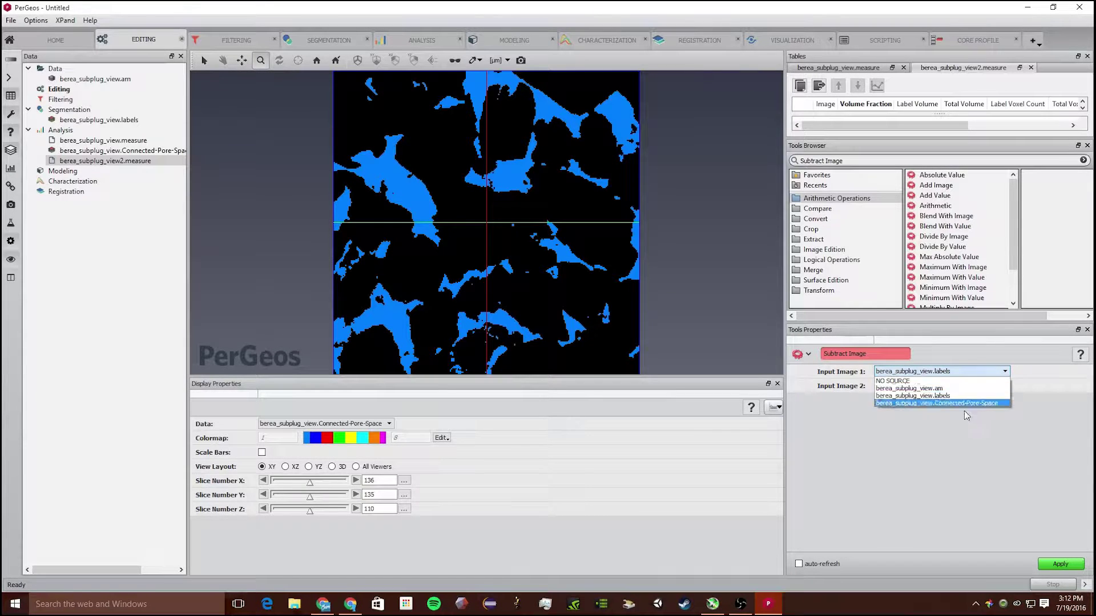
Subtract Connected-Pore-Space as the second input, producing berea_subplug_view.sub of isolated pores
left_click(970, 386)
left_click(984, 416)
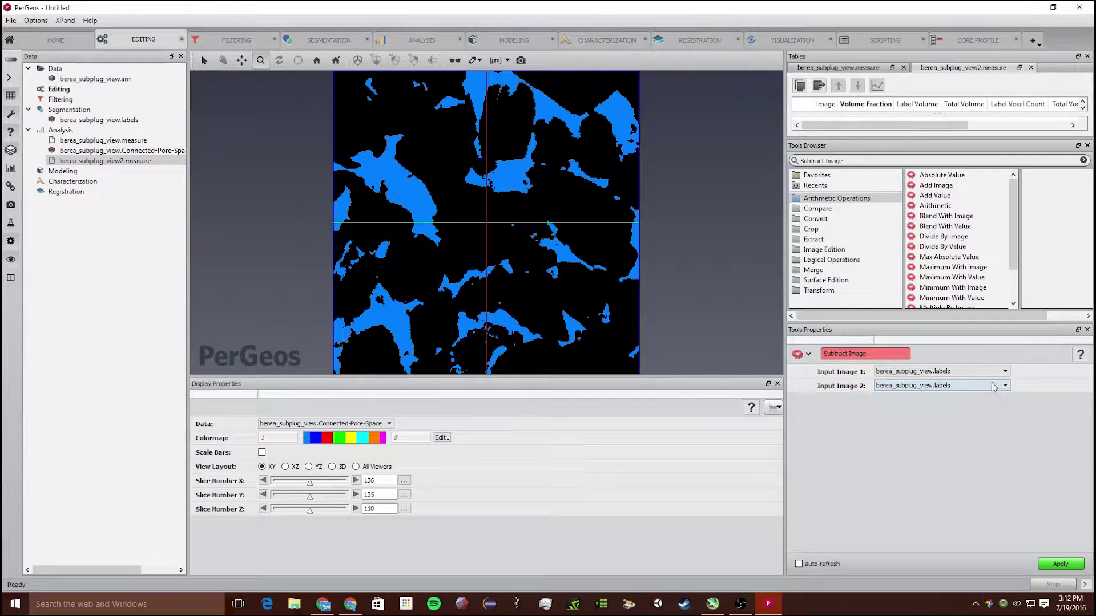
left_click(970, 385)
left_click(990, 417)
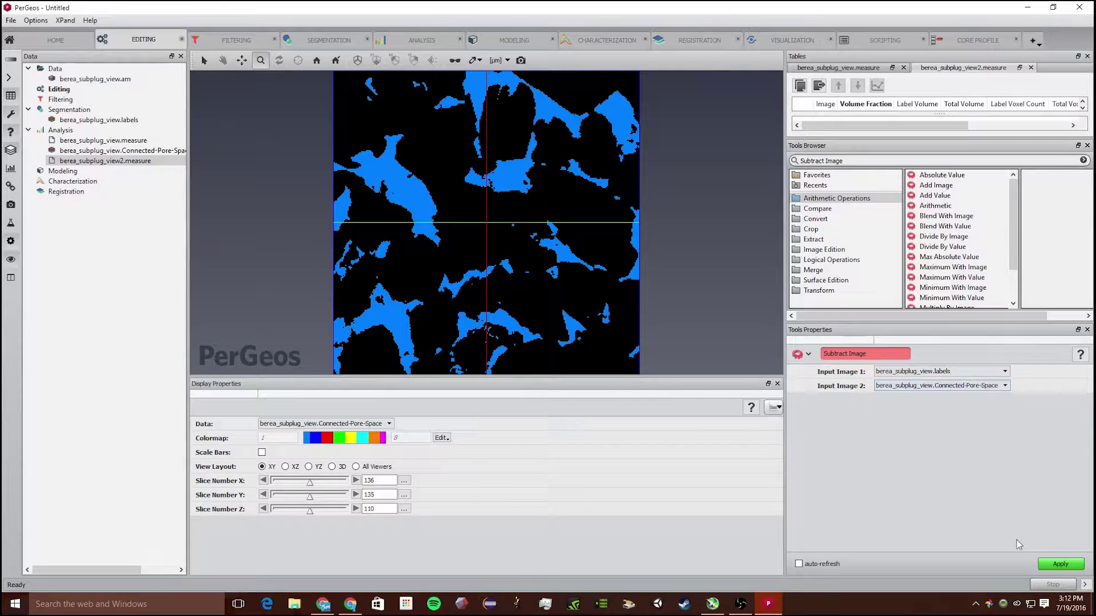
left_click(1060, 565)
scroll(485, 179, "down", 5)
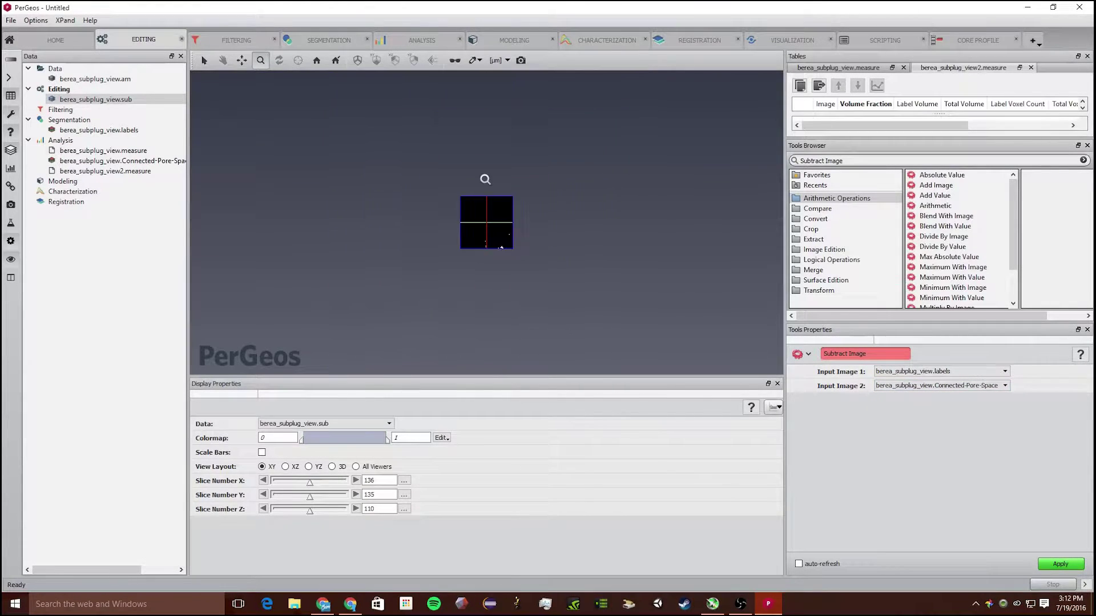
scroll(485, 179, "up", 5)
scroll(482, 218, "down", 3)
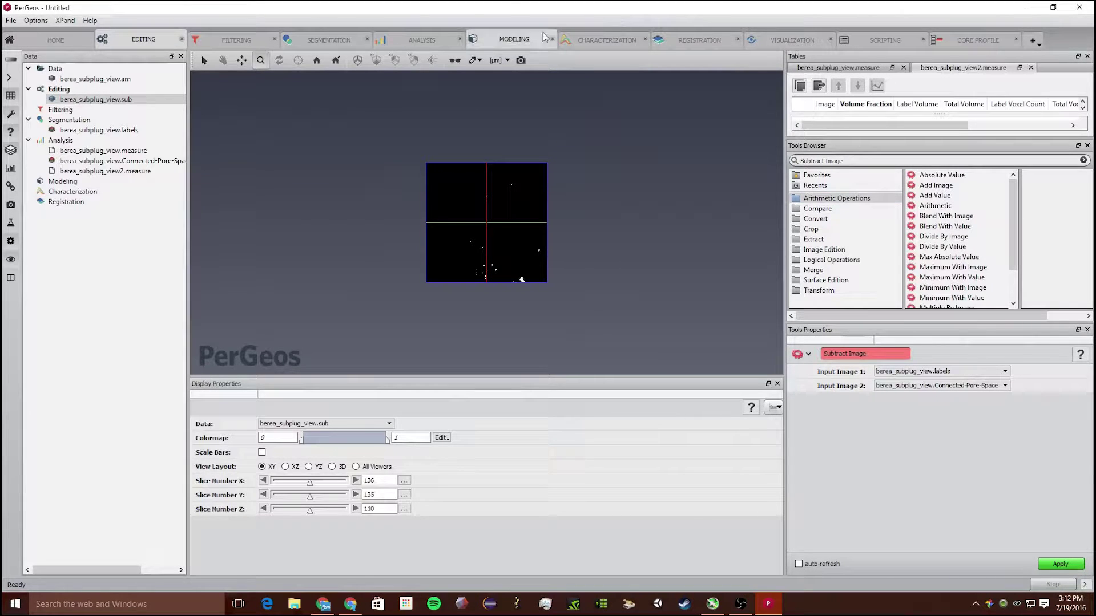
In the Visualization workspace, add two Volume Rendering modules, the first showing berea_subplug_view.sub
left_click(770, 45)
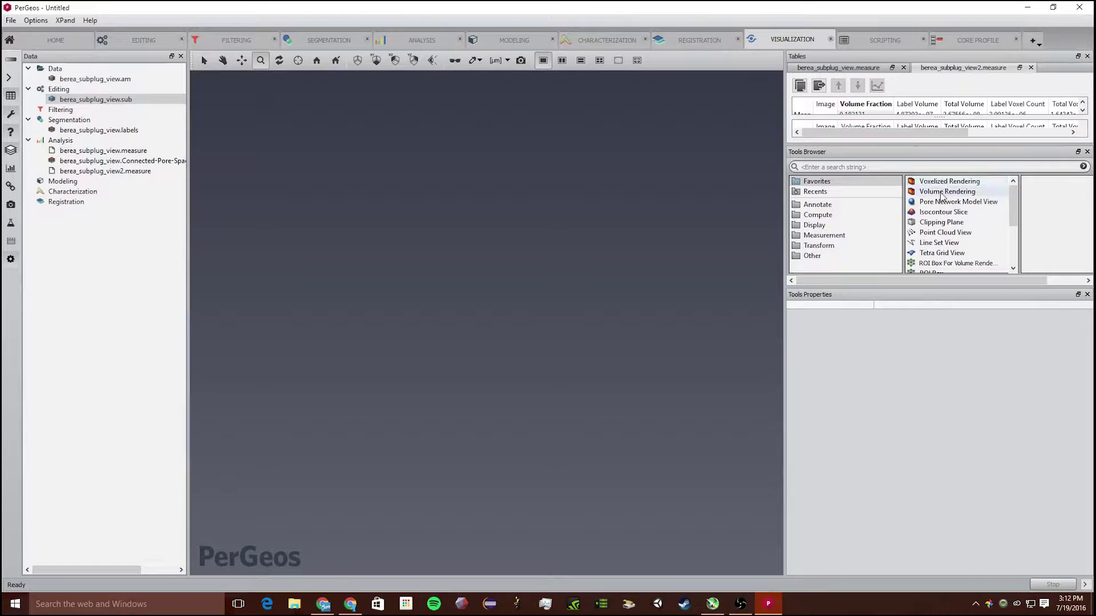
left_click(940, 192)
double_click(942, 193)
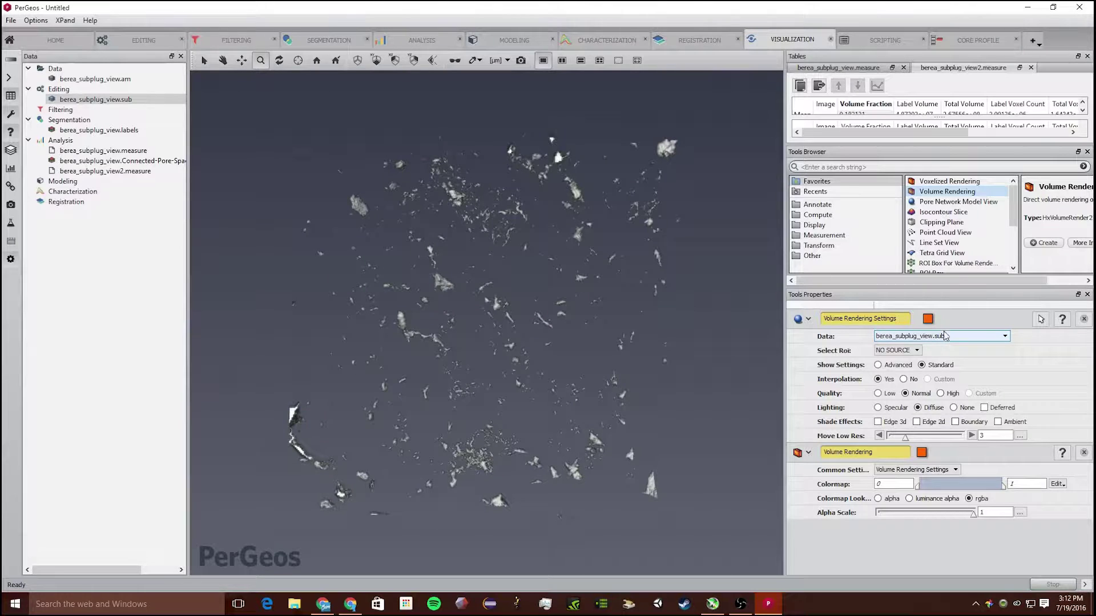
double_click(952, 193)
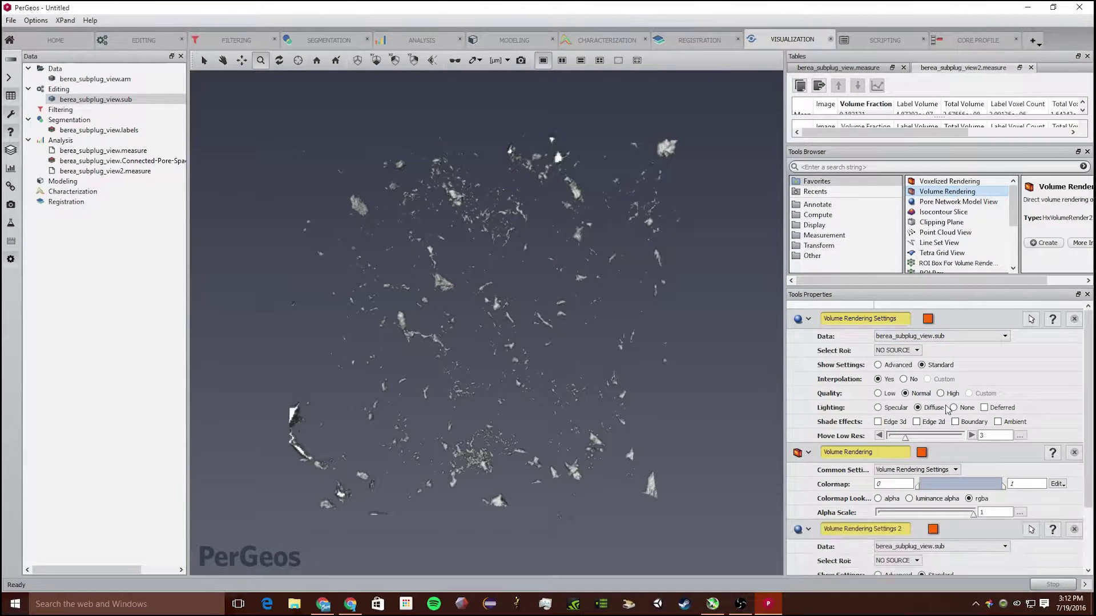
Set the second Volume Rendering's data to berea_subplug_view.labels, showing the pore network in cyan
left_click(939, 545)
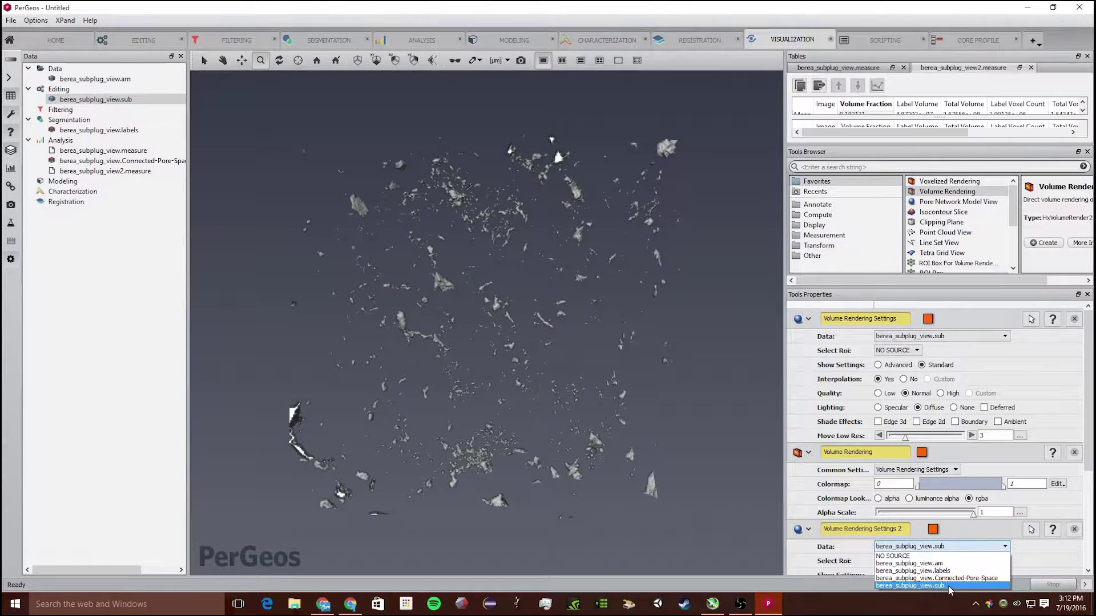
left_click(955, 568)
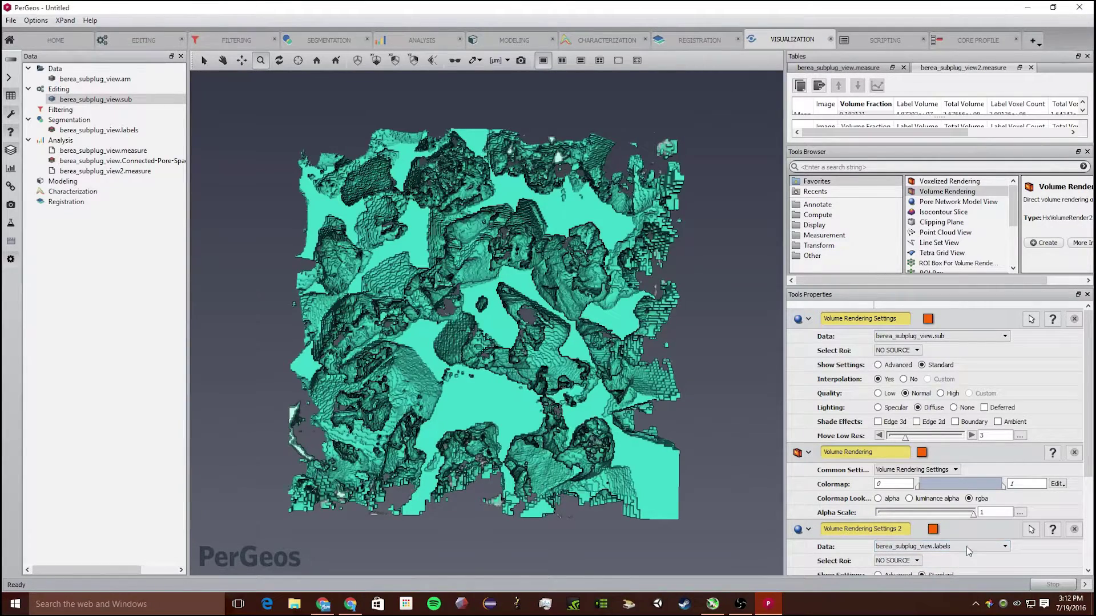
left_click(967, 546)
left_click(964, 579)
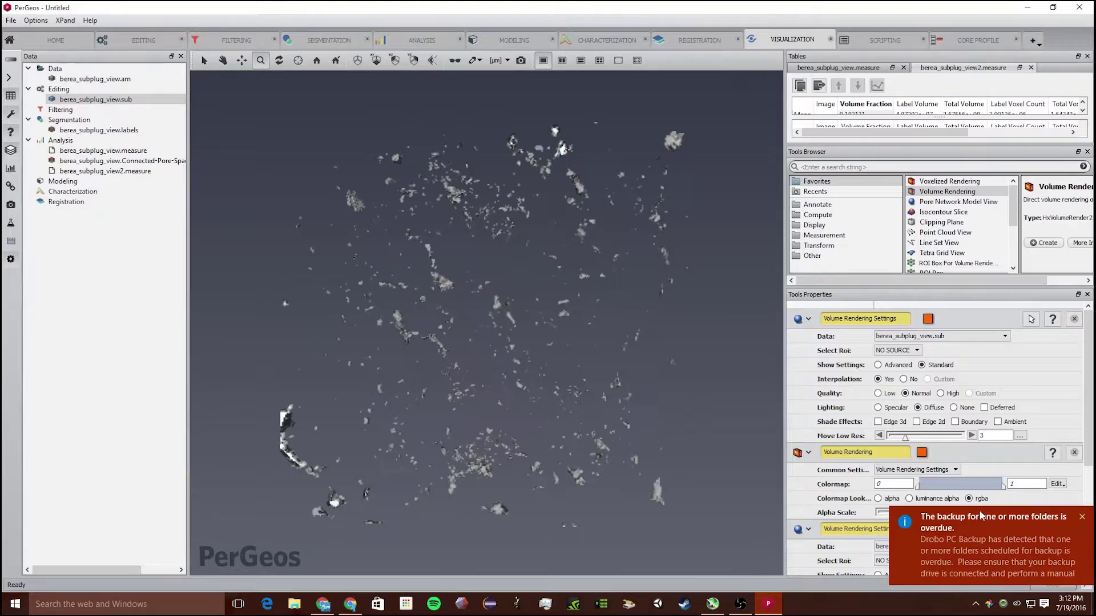
left_click(1084, 519)
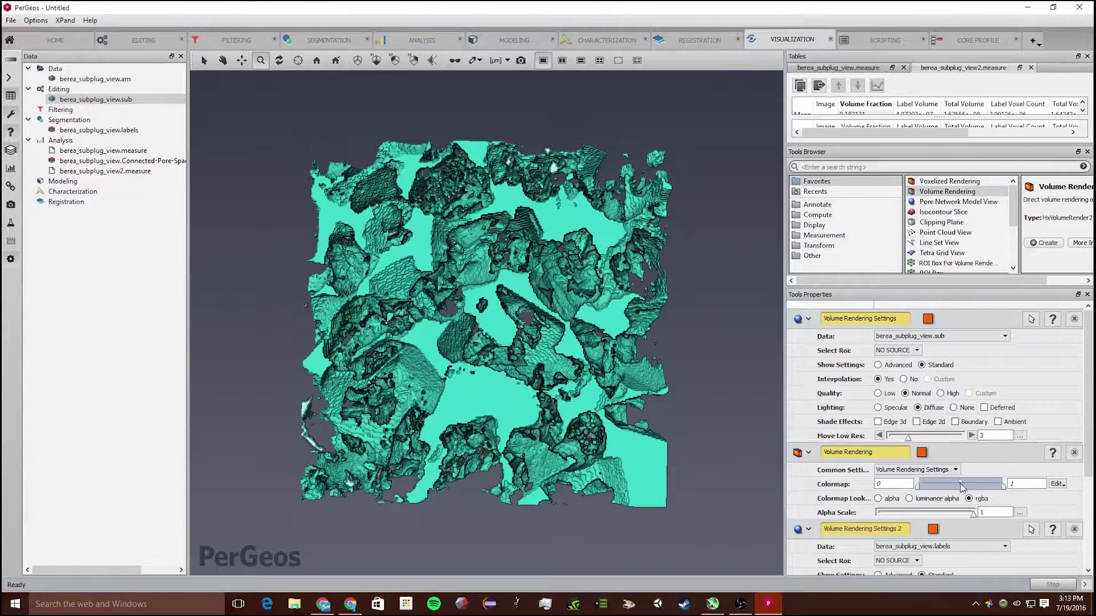
Apply the temperature colormap to the rendering and zoom in on the pores
left_click(1056, 484)
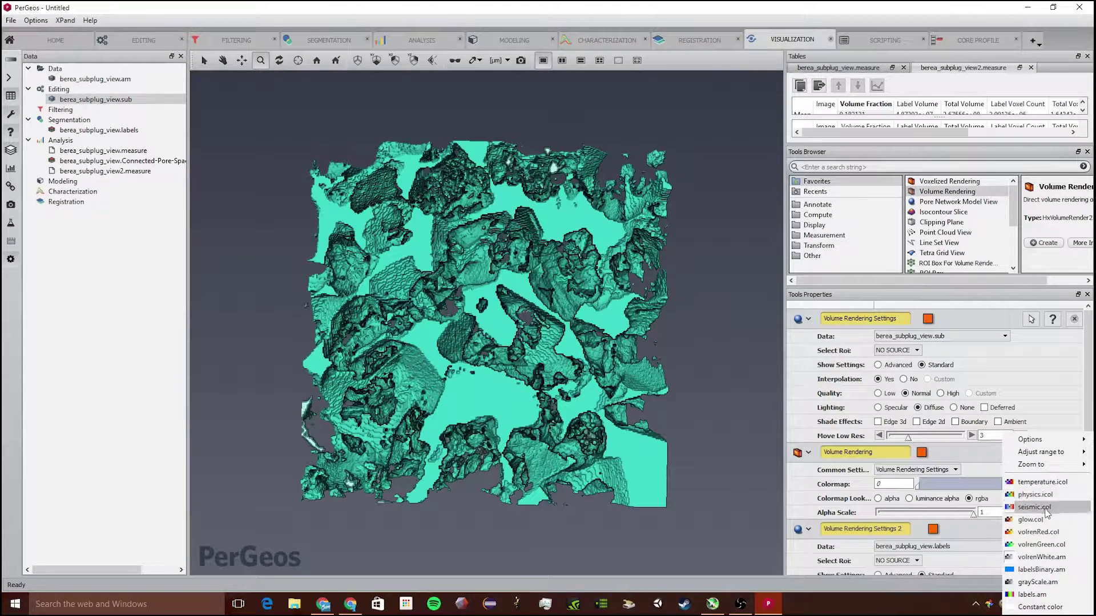
left_click(1045, 483)
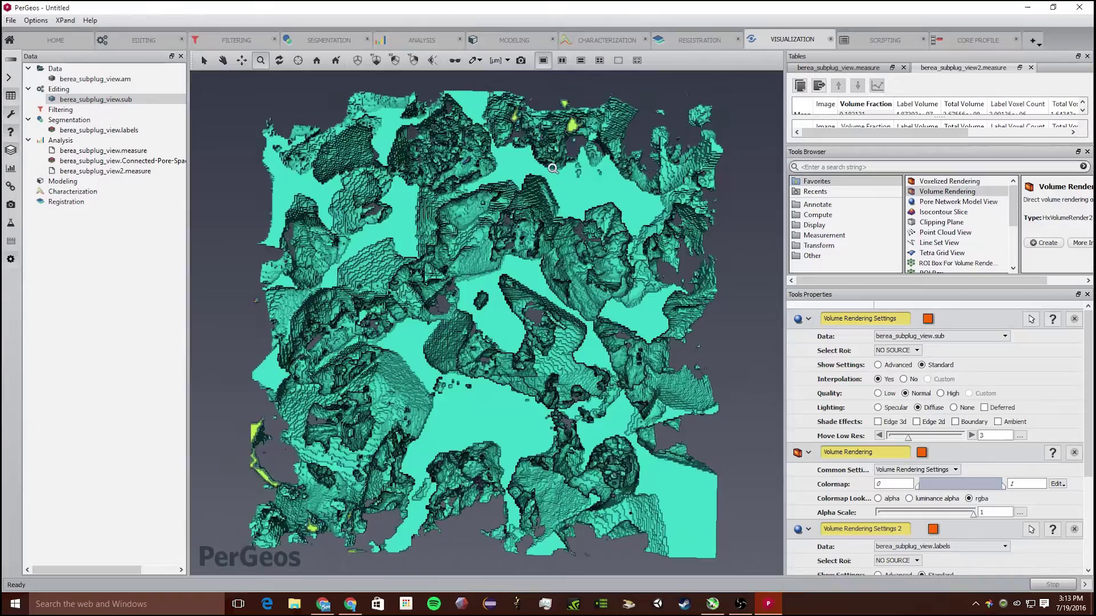
left_click_drag(414, 412, 586, 132)
scroll(586, 132, "down", 5)
Rotate the 3D view to a tilted perspective of the pore blobs
right_click(521, 234)
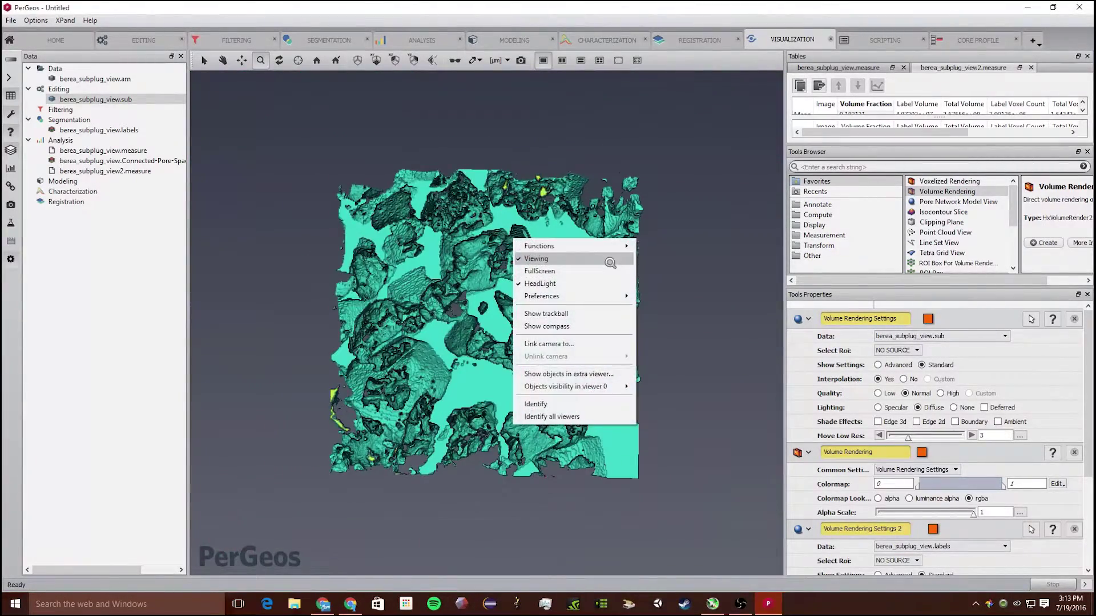
key("Escape")
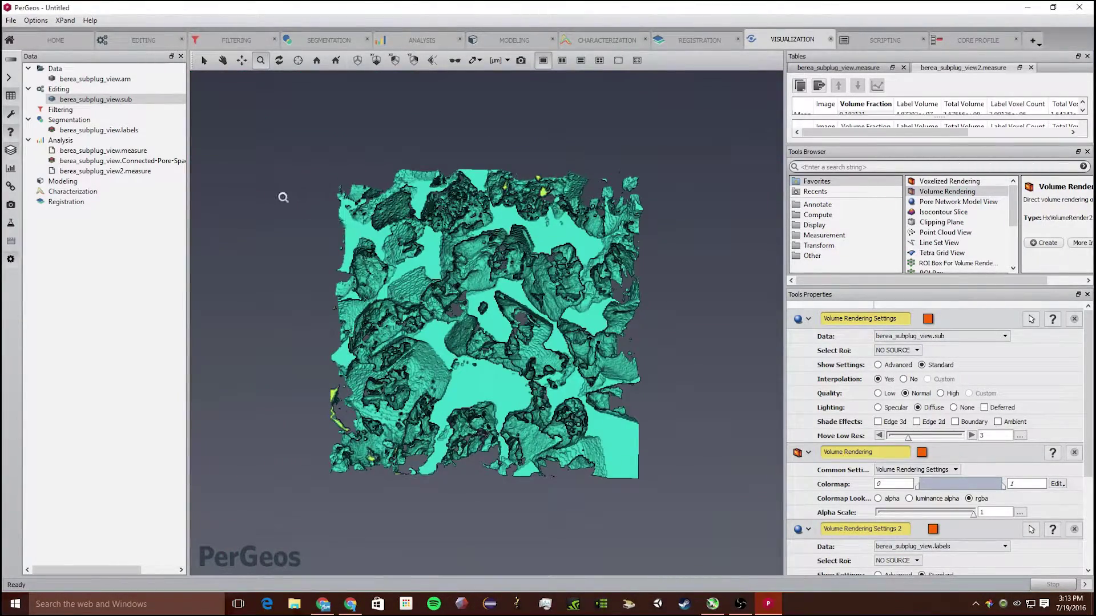
left_click(222, 60)
left_click_drag(457, 262, 516, 325)
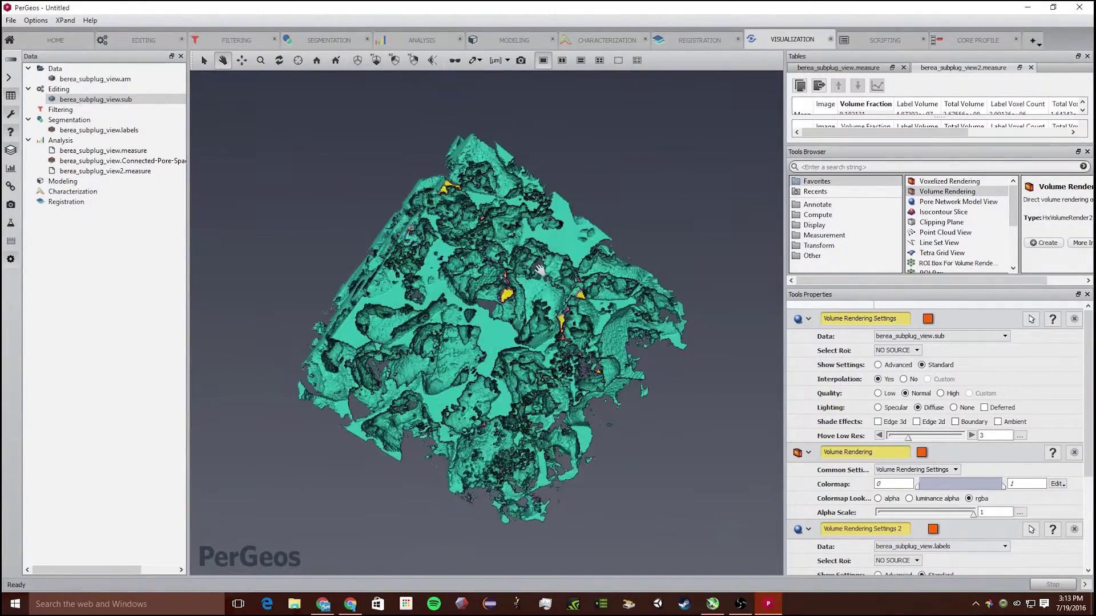
scroll(498, 333, "up", 10)
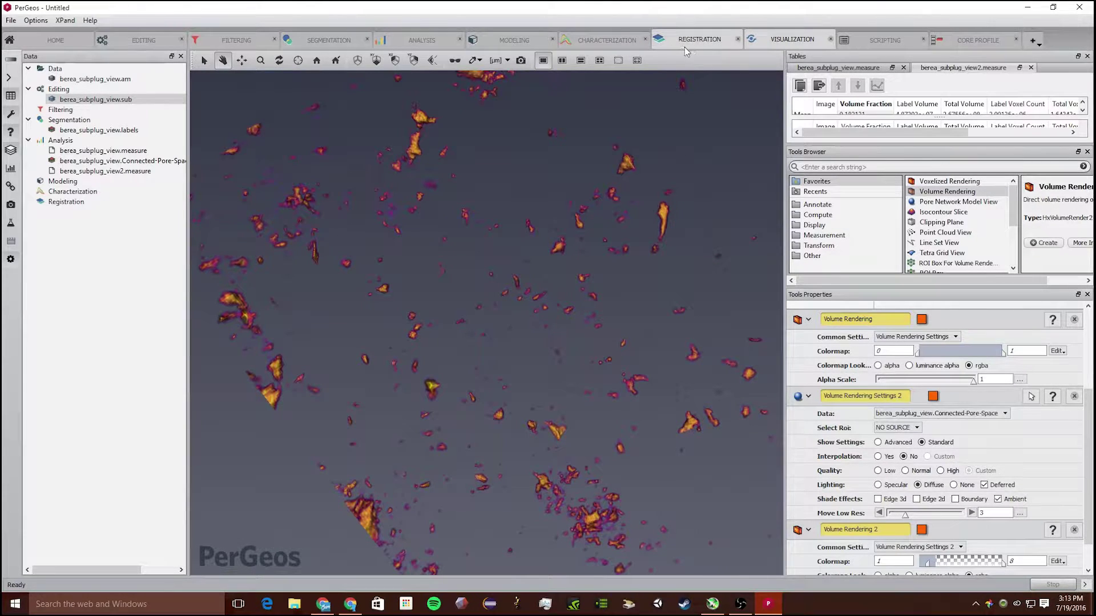
Separate Connected-Pore-Space into individual pores using the Skeleton - Aggressive method
left_click(421, 39)
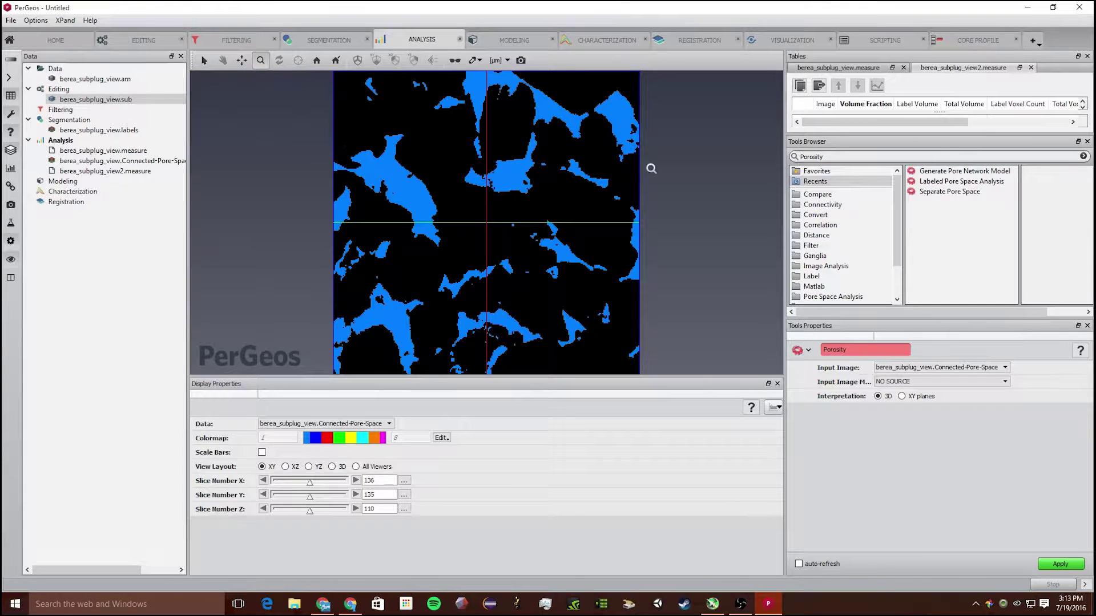
double_click(948, 192)
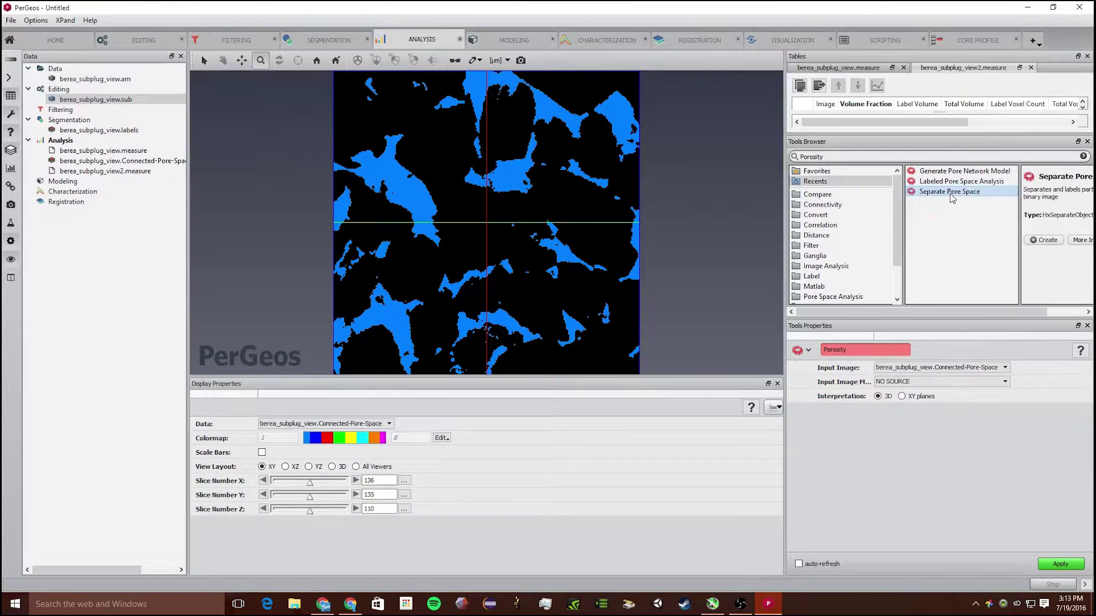
left_click(956, 368)
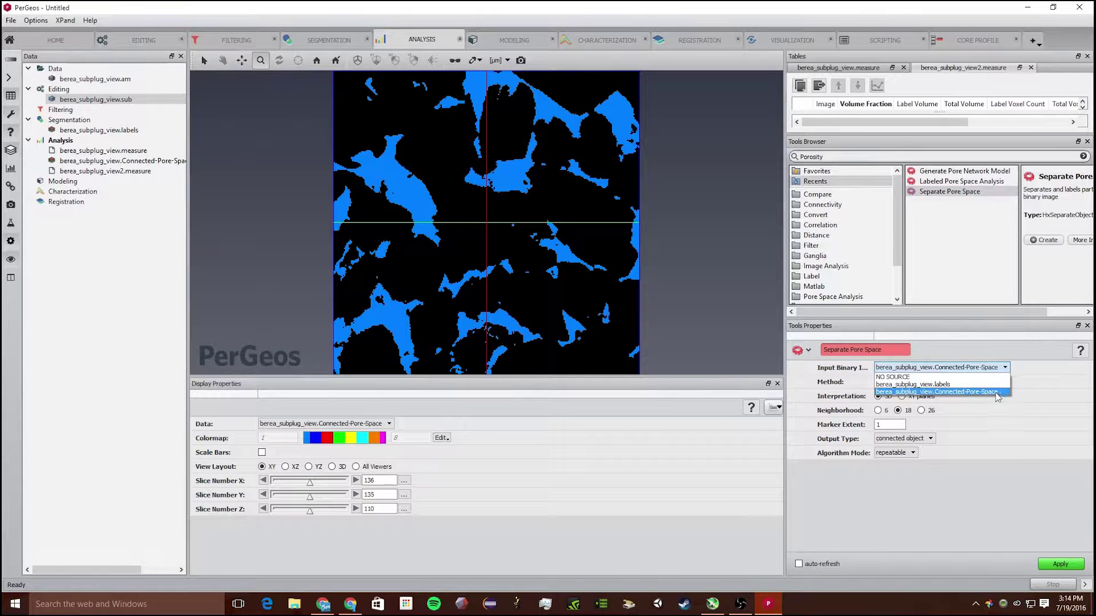
left_click(1012, 456)
left_click(918, 382)
left_click(938, 389)
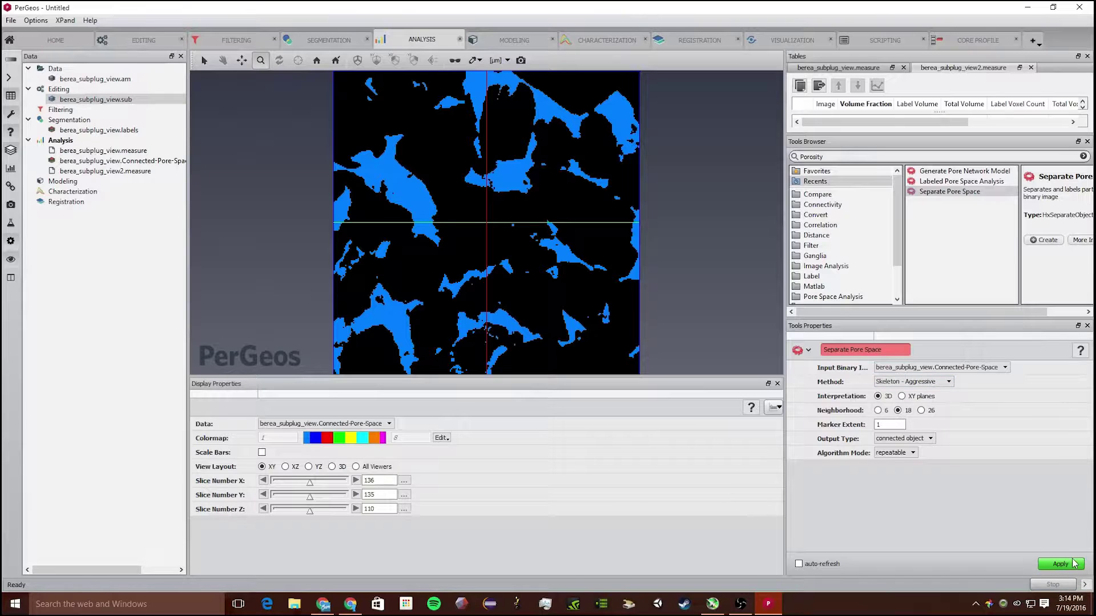
left_click(1054, 565)
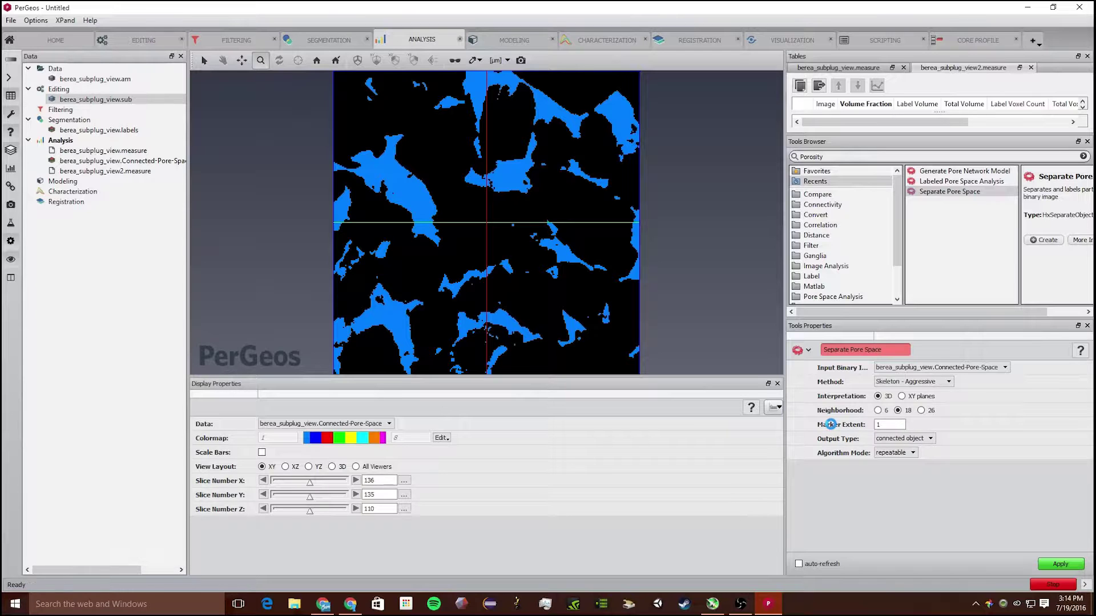
Run Labeled Pore Space Analysis on berea_subplug_view.separate and review the per-pore measurement columns
left_click(944, 173)
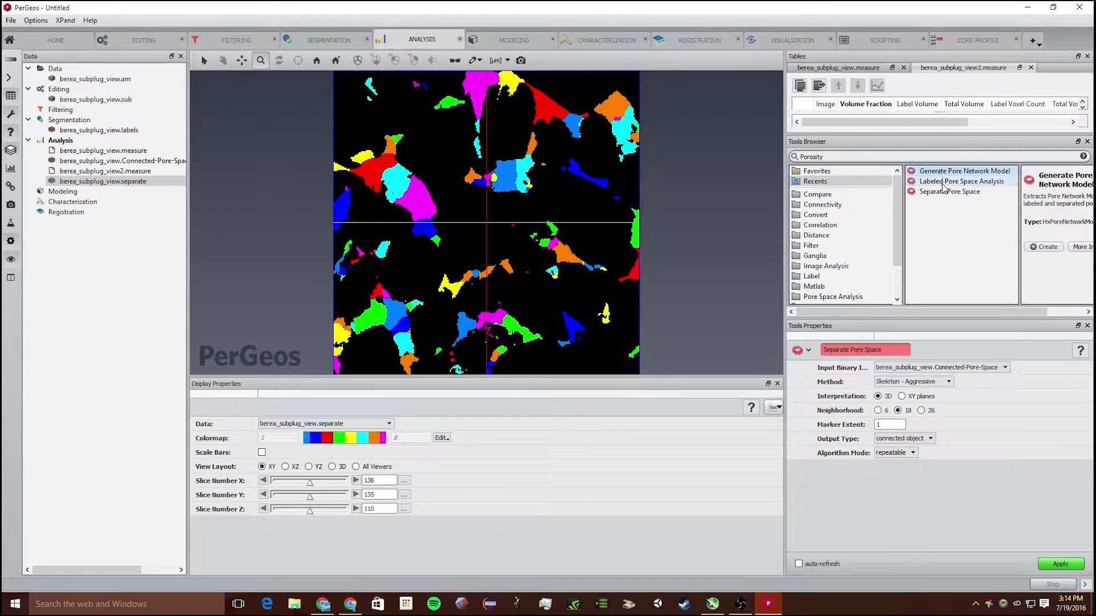
double_click(944, 182)
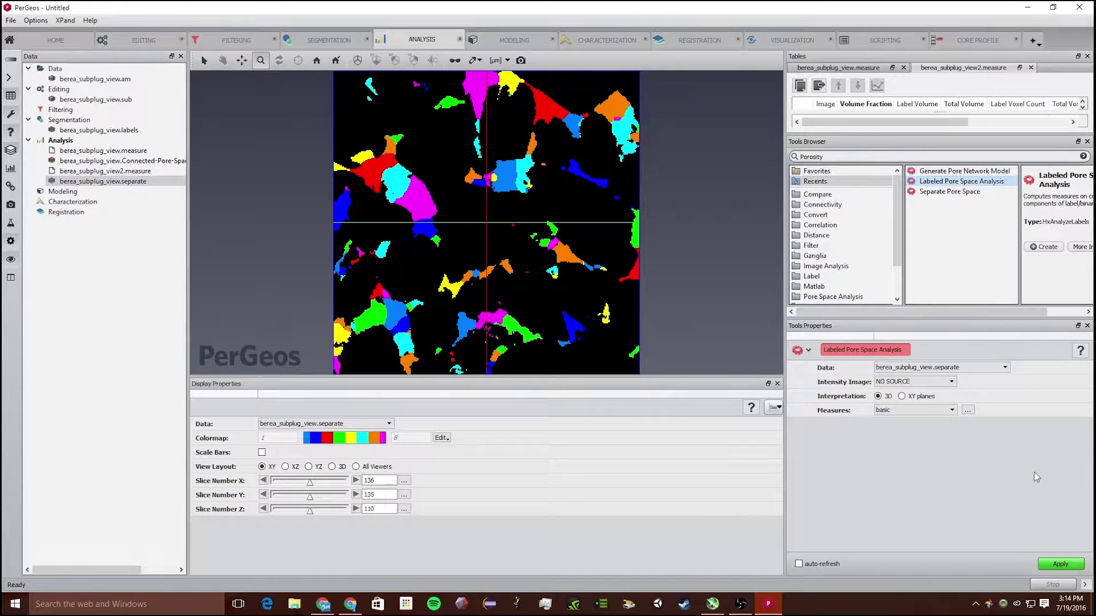
left_click(1065, 565)
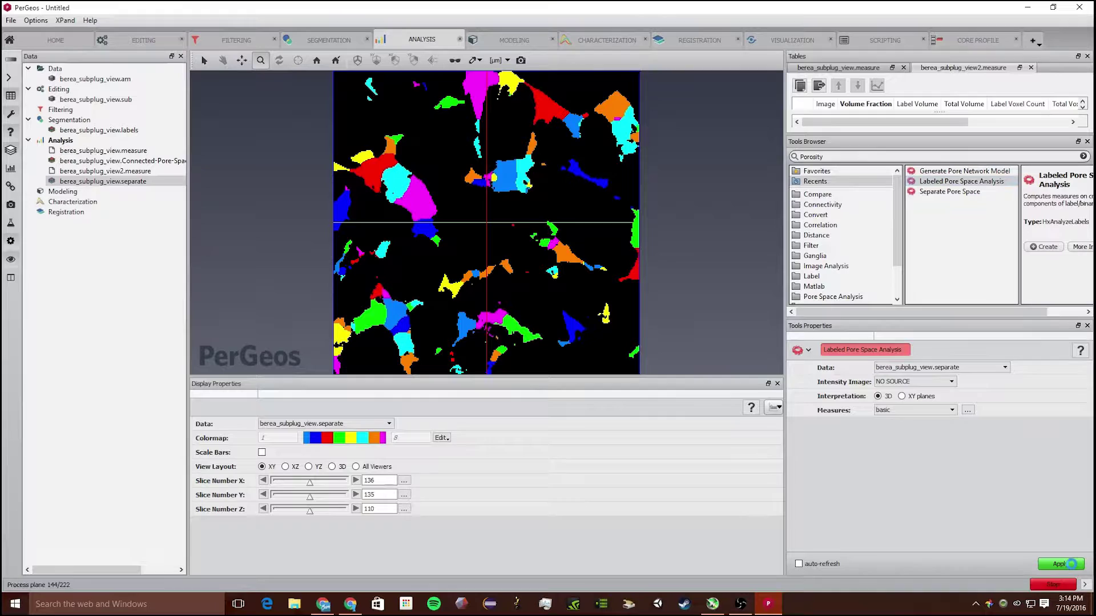
left_click_drag(871, 120, 1069, 111)
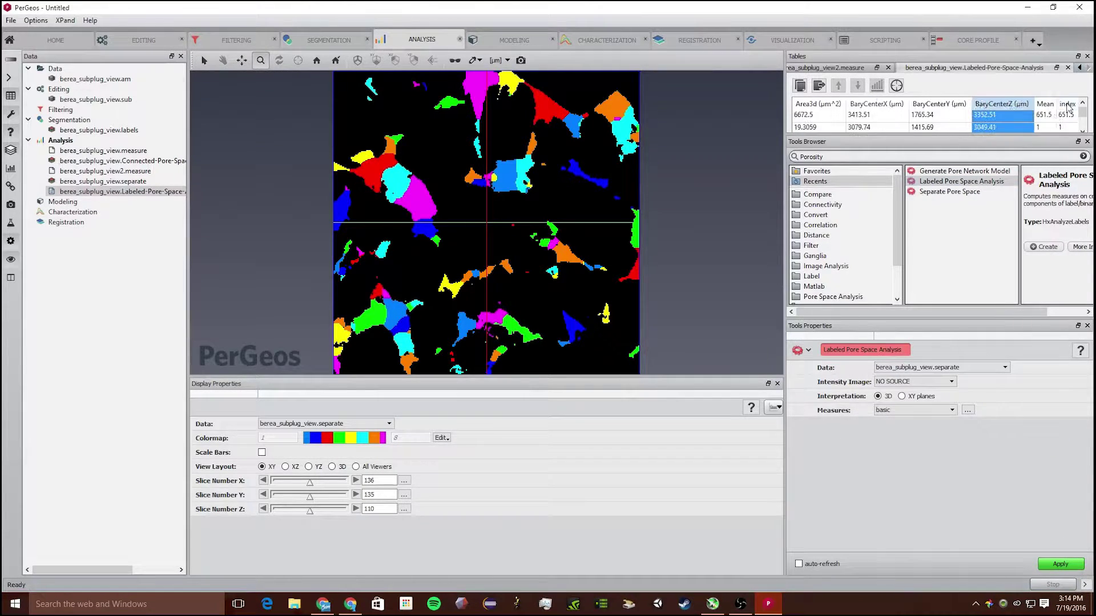
left_click(982, 172)
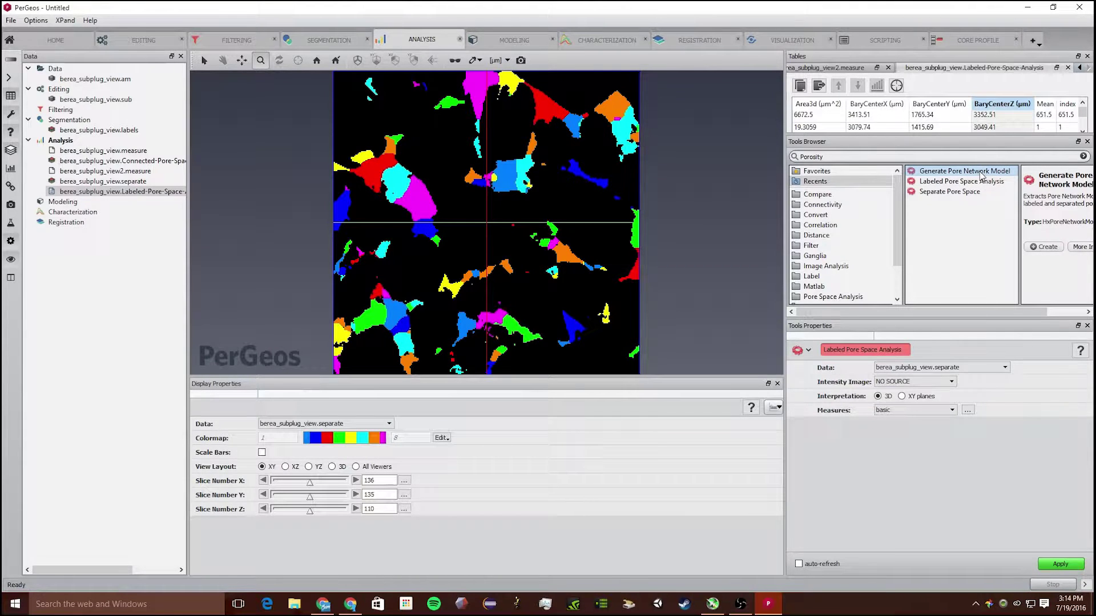
Generate a pore network model from the separated pores and fit it in the view
double_click(982, 171)
left_click(976, 372)
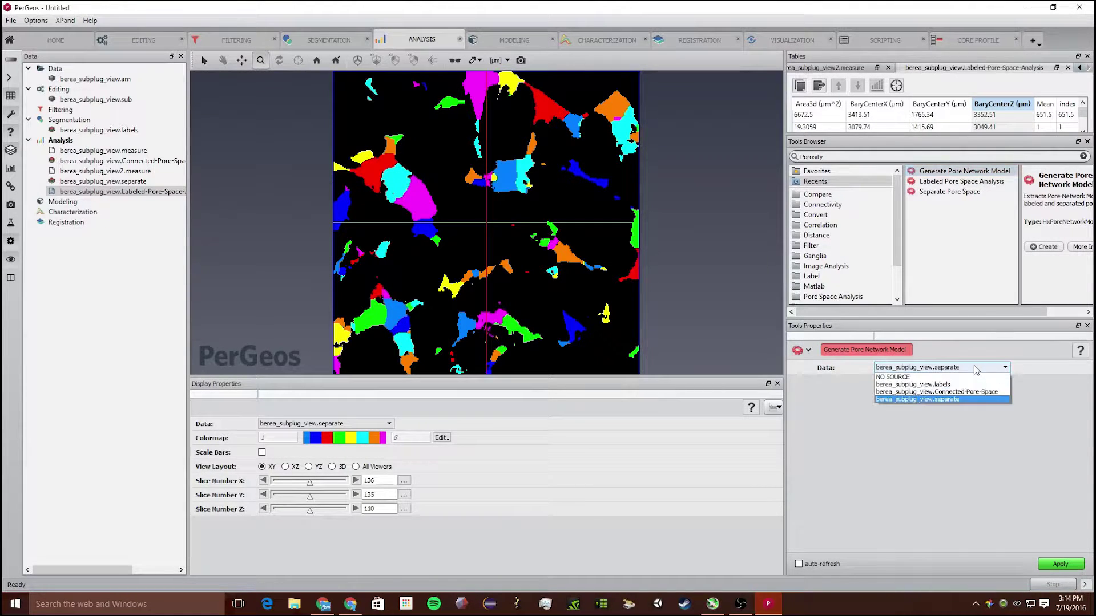
left_click(942, 377)
left_click(1062, 565)
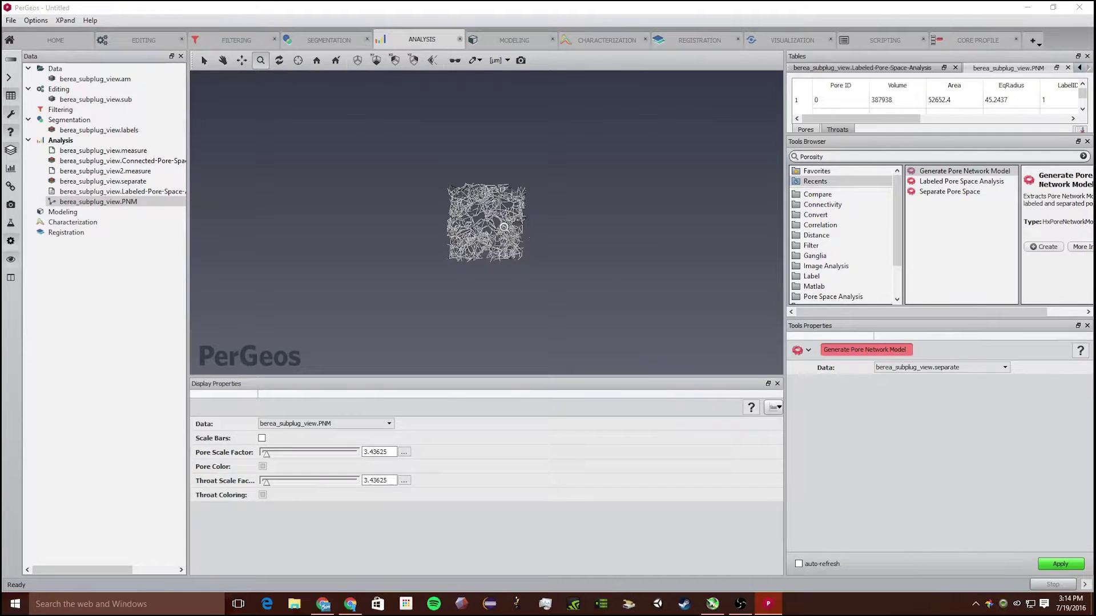
scroll(497, 258, "up", 5)
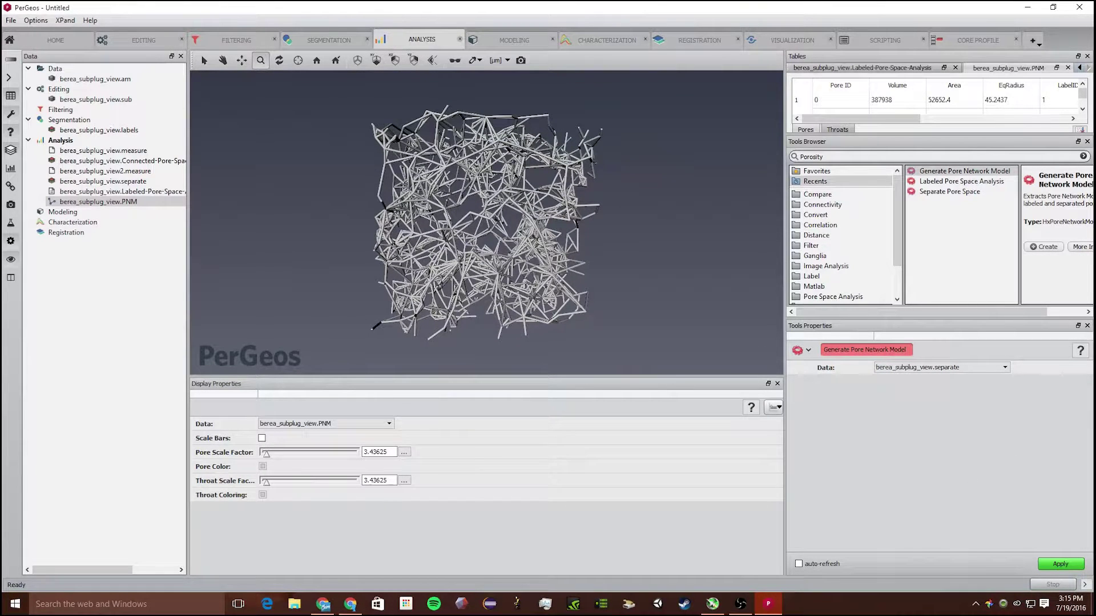
left_click_drag(677, 311, 453, 368)
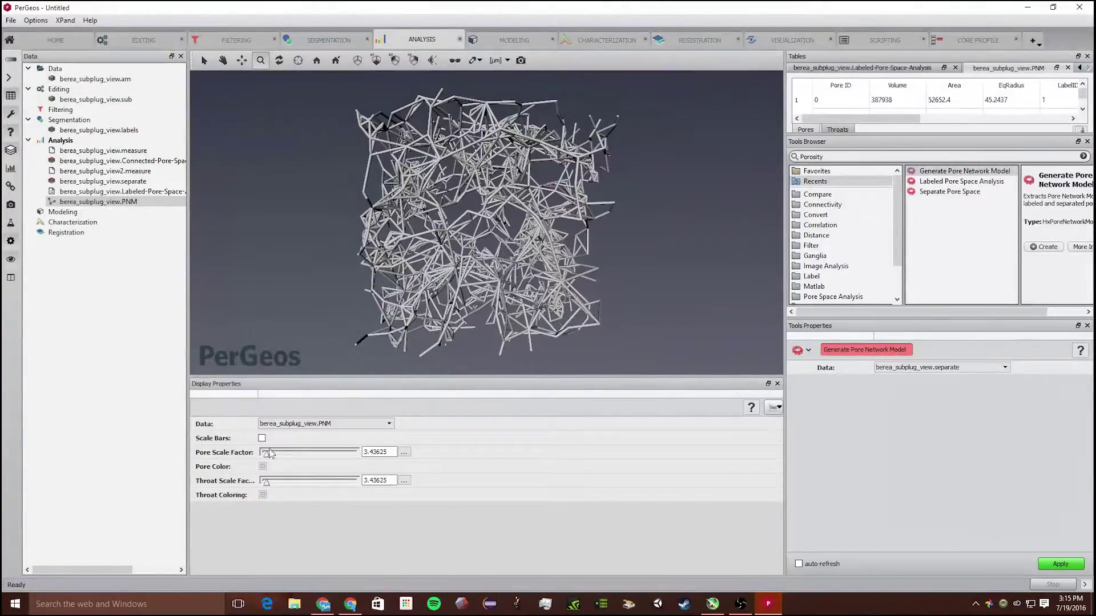
Color the pores red and set the pore scale factor to 7.3634
left_click(263, 467)
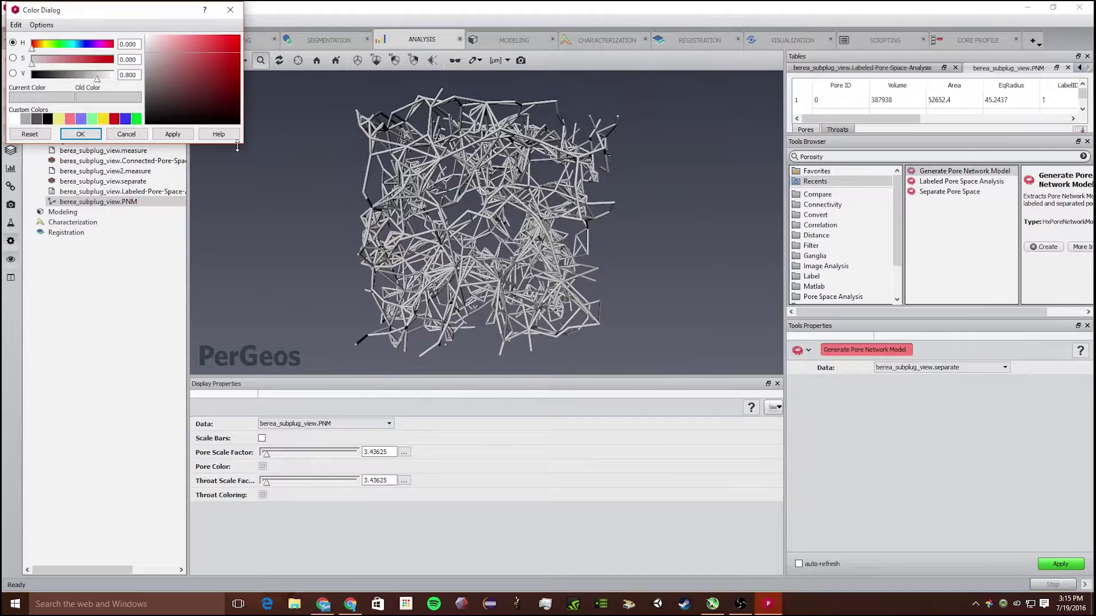
left_click(232, 67)
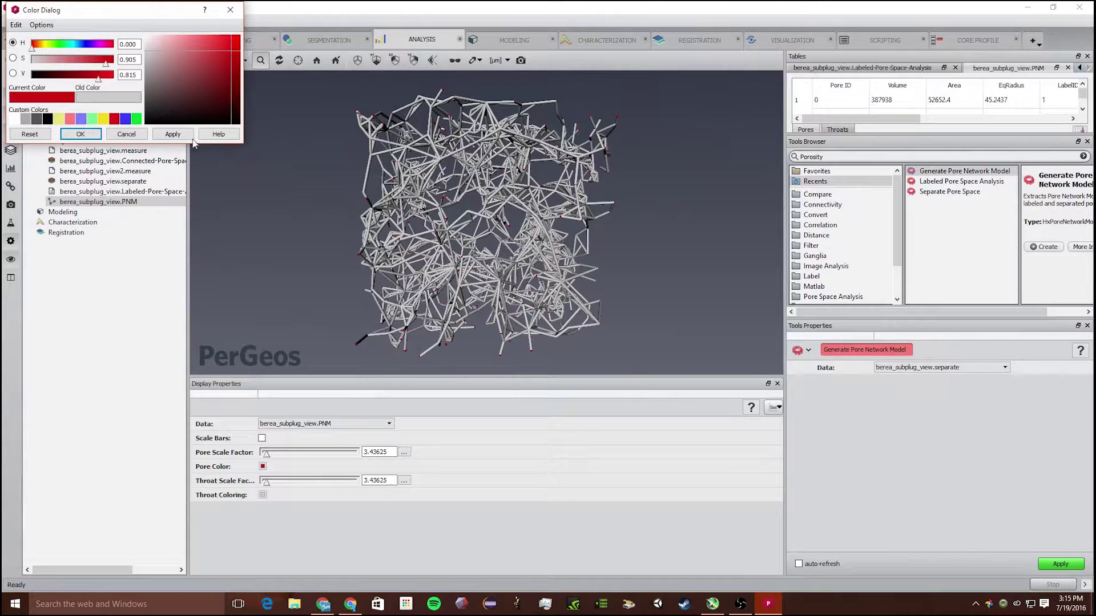
left_click(172, 133)
left_click(244, 259)
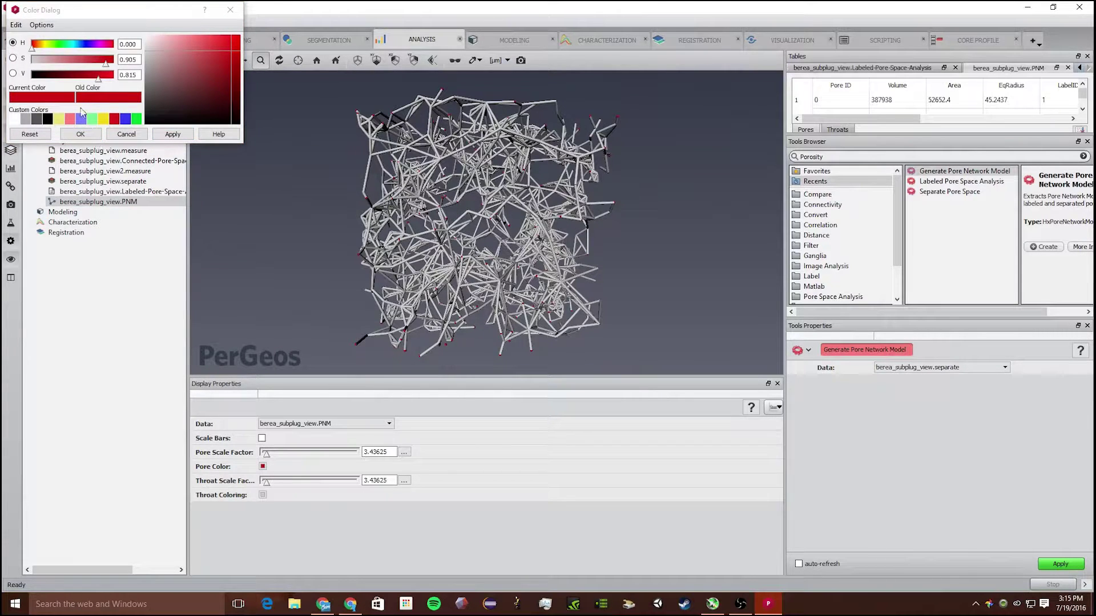
left_click(80, 133)
left_click_drag(302, 453, 274, 461)
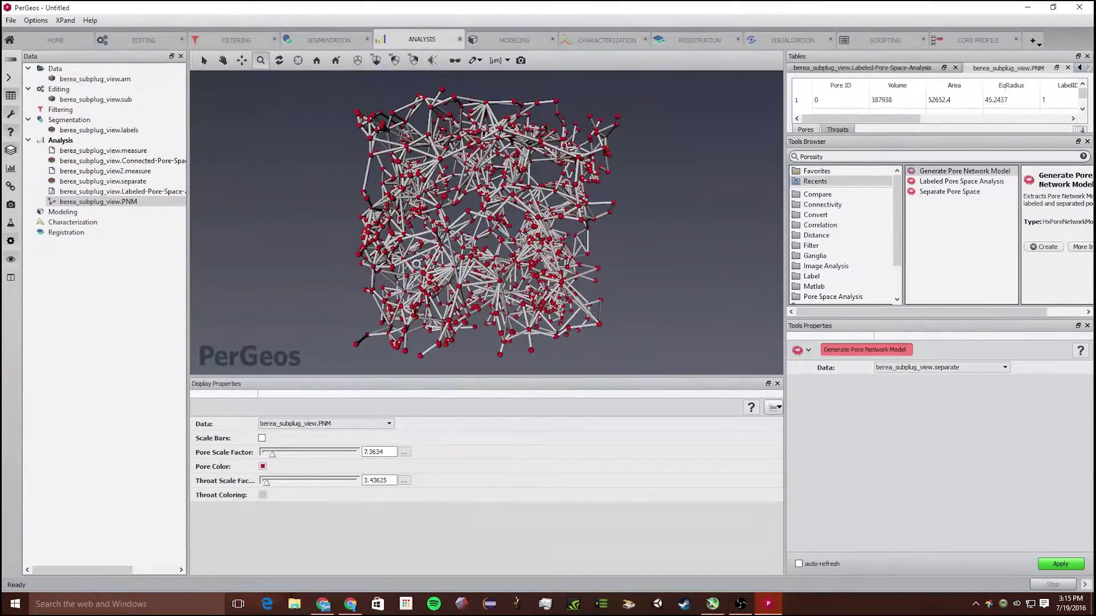
Rotate the network to a new angle and set the throat scale factor to 2.04539
scroll(559, 220, "down", 3)
scroll(454, 251, "up", 3)
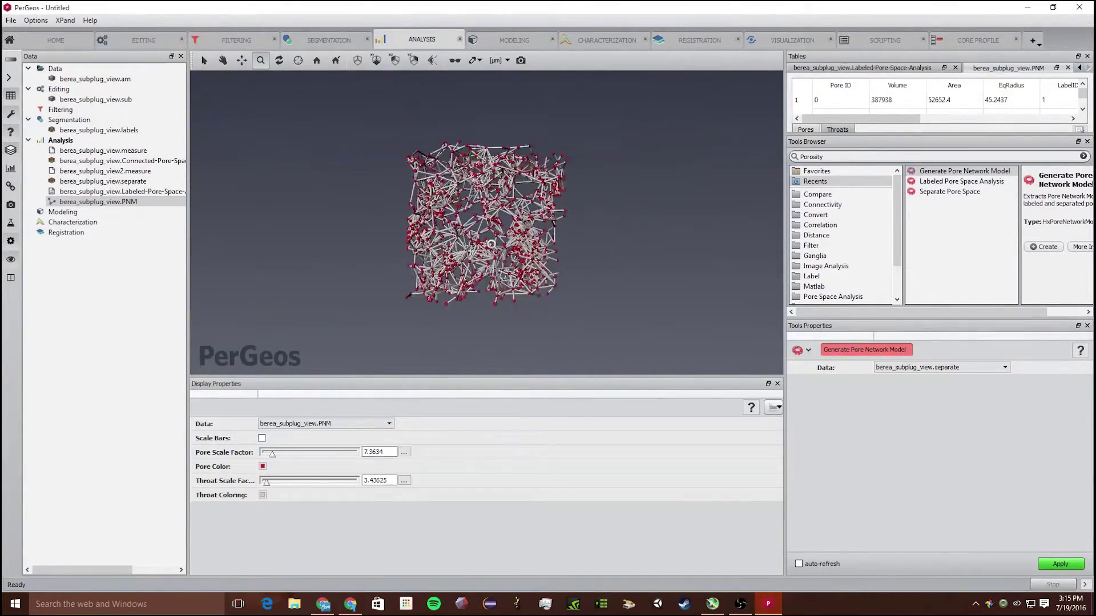
left_click(222, 60)
left_click_drag(349, 147, 522, 278)
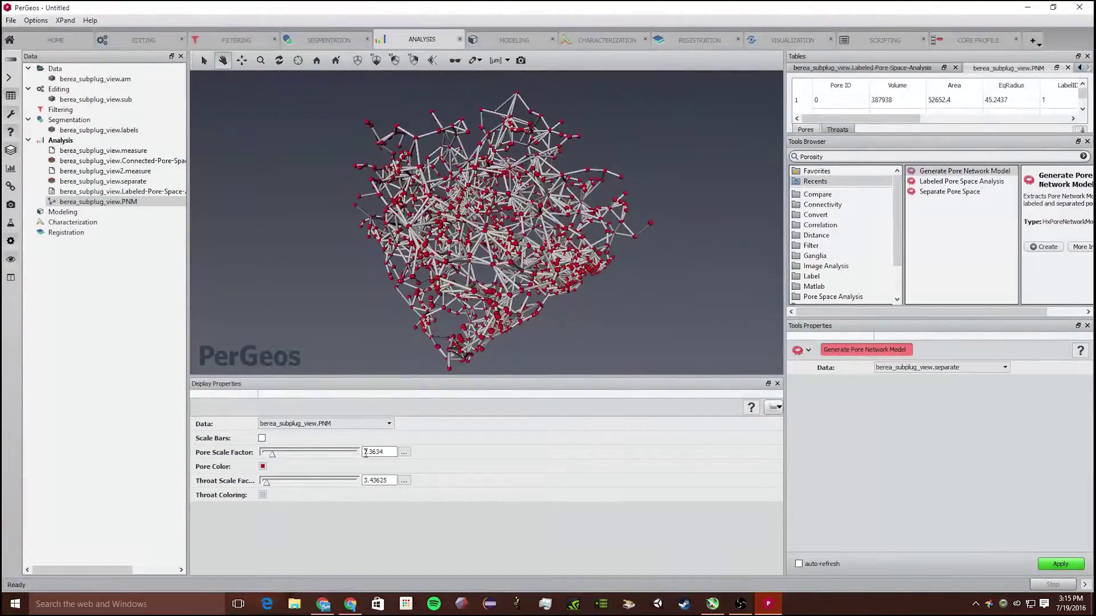
left_click_drag(323, 485, 264, 489)
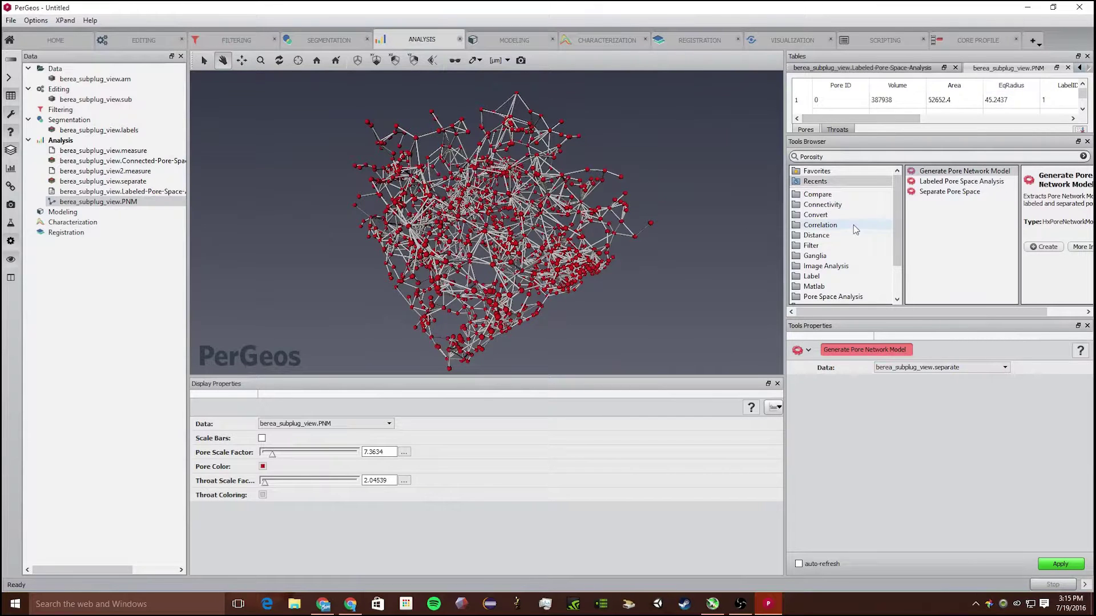
Set berea_subplug_view.PNM as the Histogram panel's input data
left_click(6, 170)
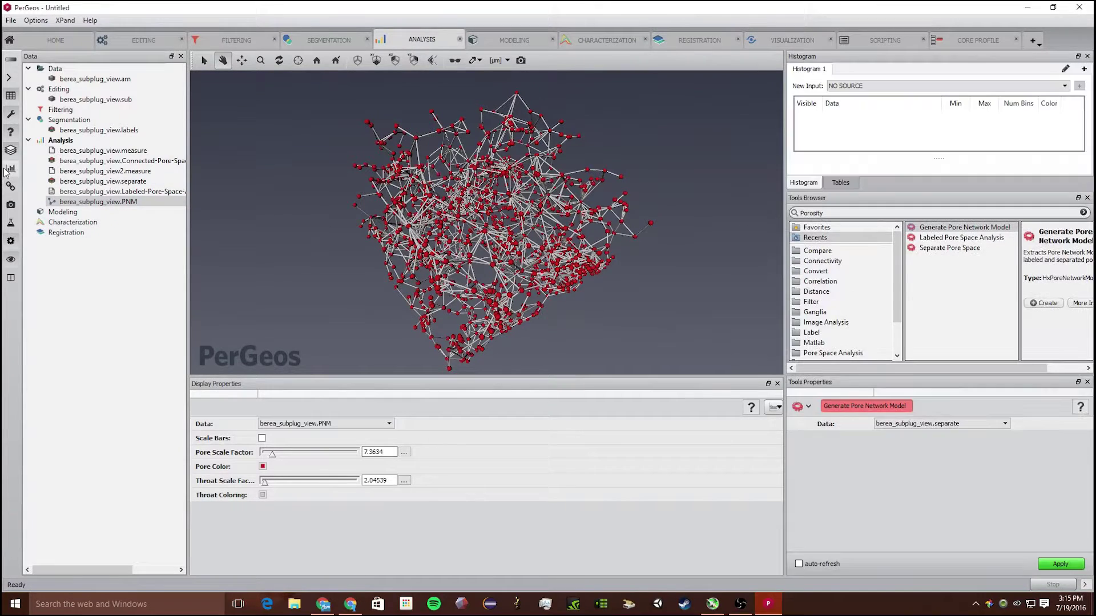
left_click(890, 85)
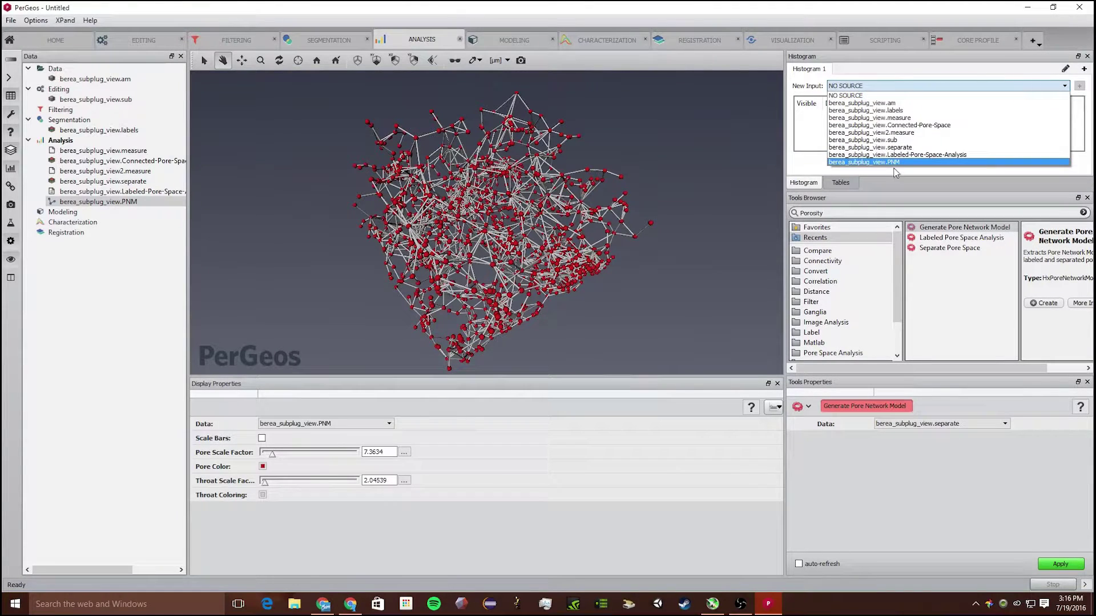
left_click(895, 166)
left_click(970, 86)
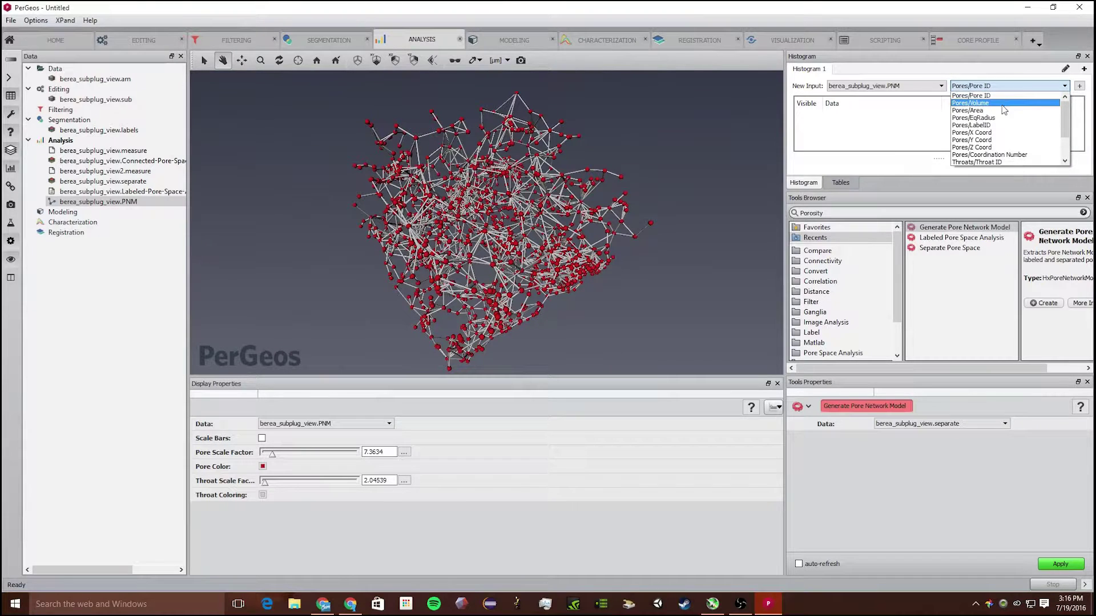
left_click(896, 87)
left_click(896, 87)
left_click(896, 88)
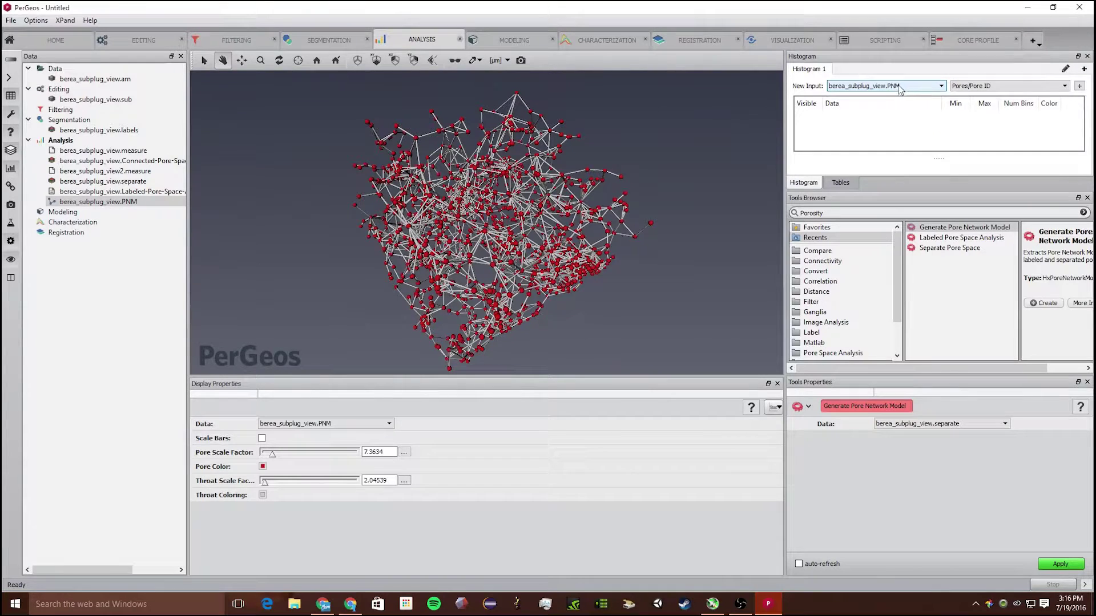
Add histograms of Pores/Volume and Pores/Area
left_click(986, 86)
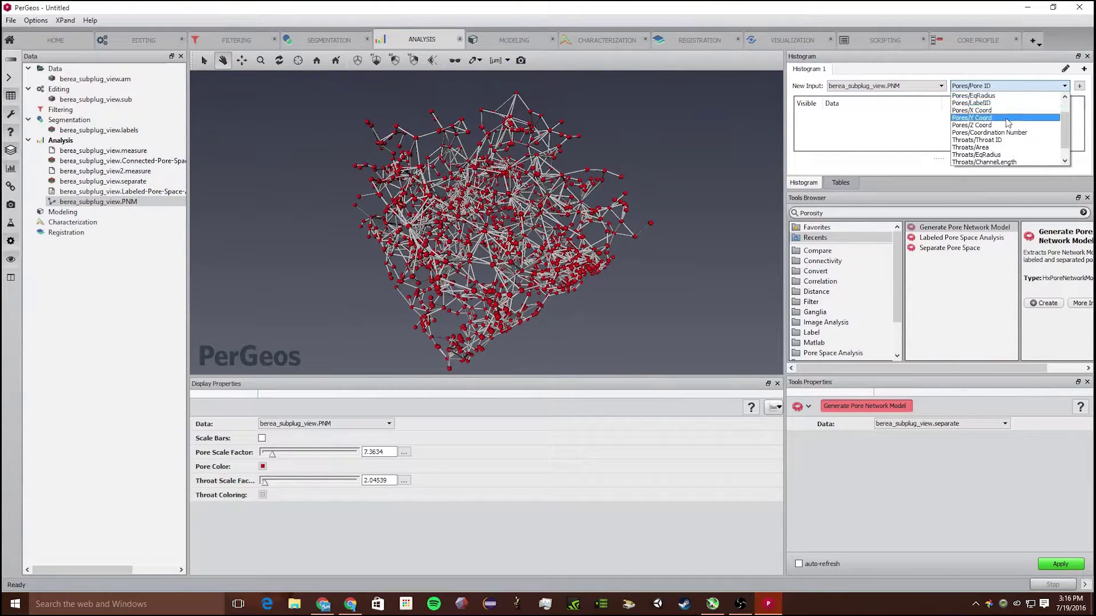
left_click(1009, 103)
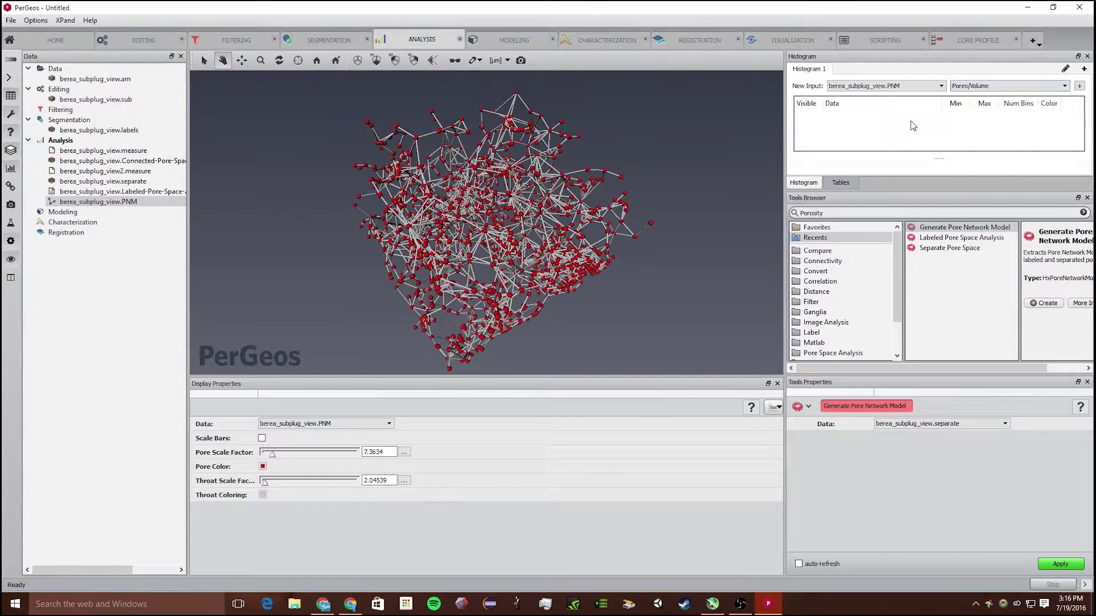
left_click(1079, 86)
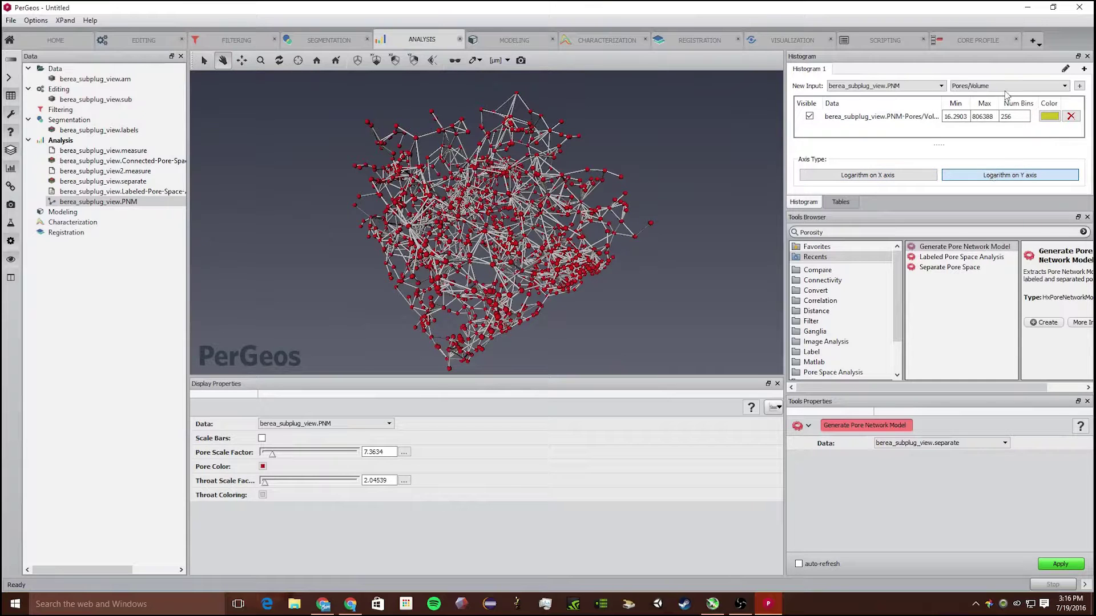
left_click(1051, 86)
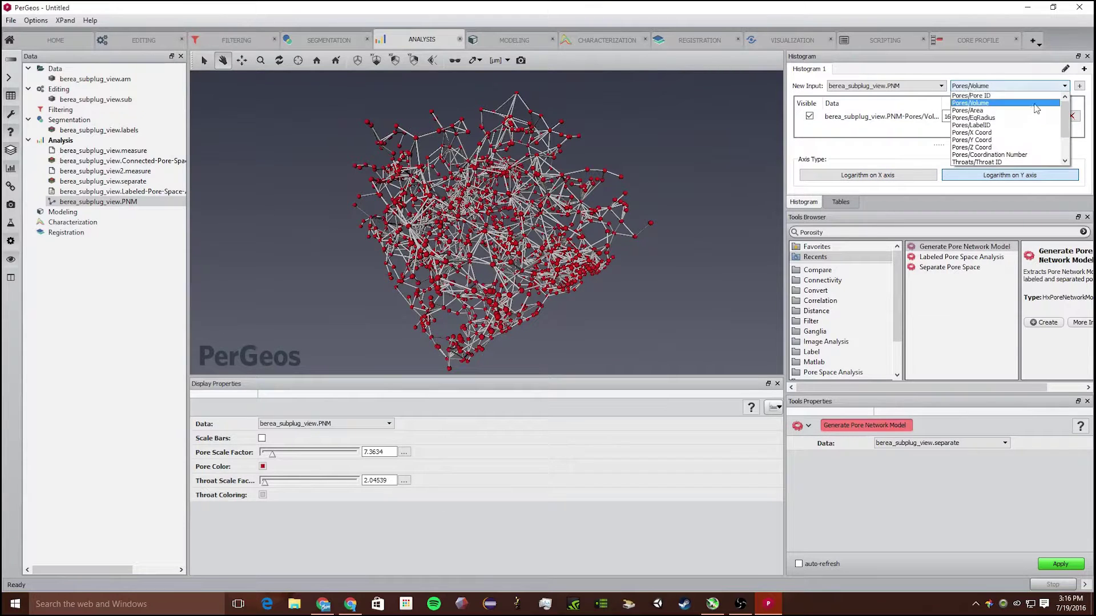
left_click(1022, 111)
left_click(1078, 86)
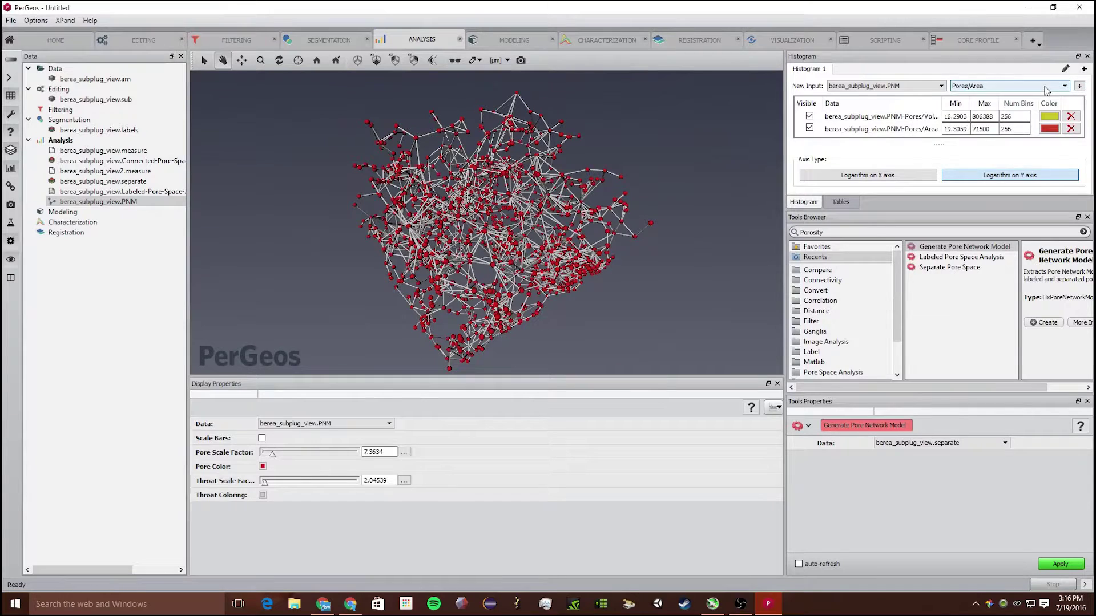
Add the pore X coordinate histogram, then pick Throats/ID and Throats/EqRadius attributes
left_click(1050, 86)
left_click(1017, 132)
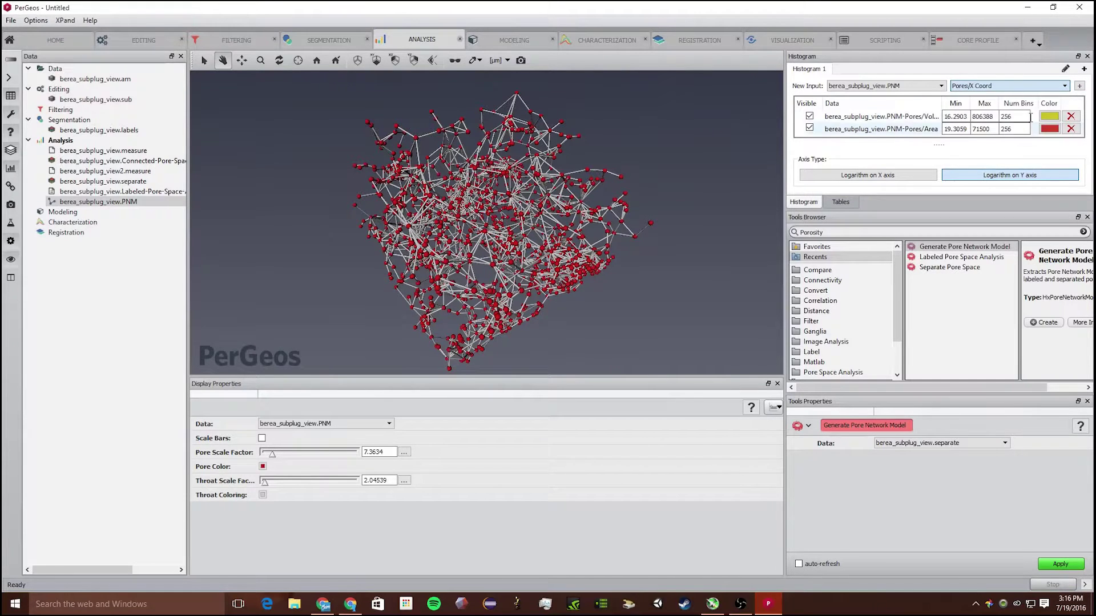
left_click(1078, 86)
left_click(1050, 86)
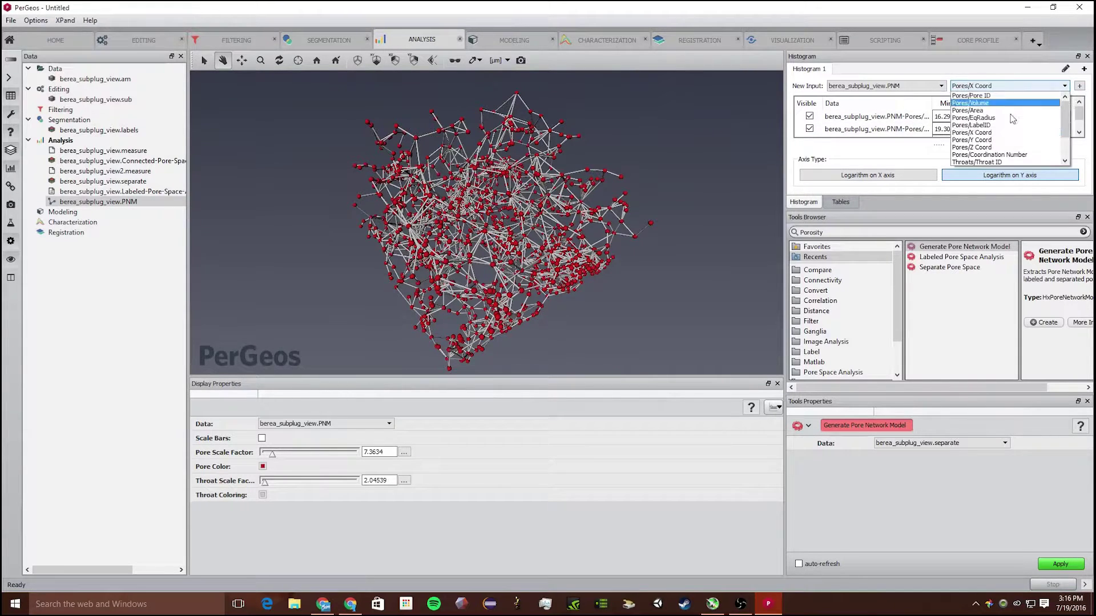
left_click(1006, 151)
left_click(1046, 90)
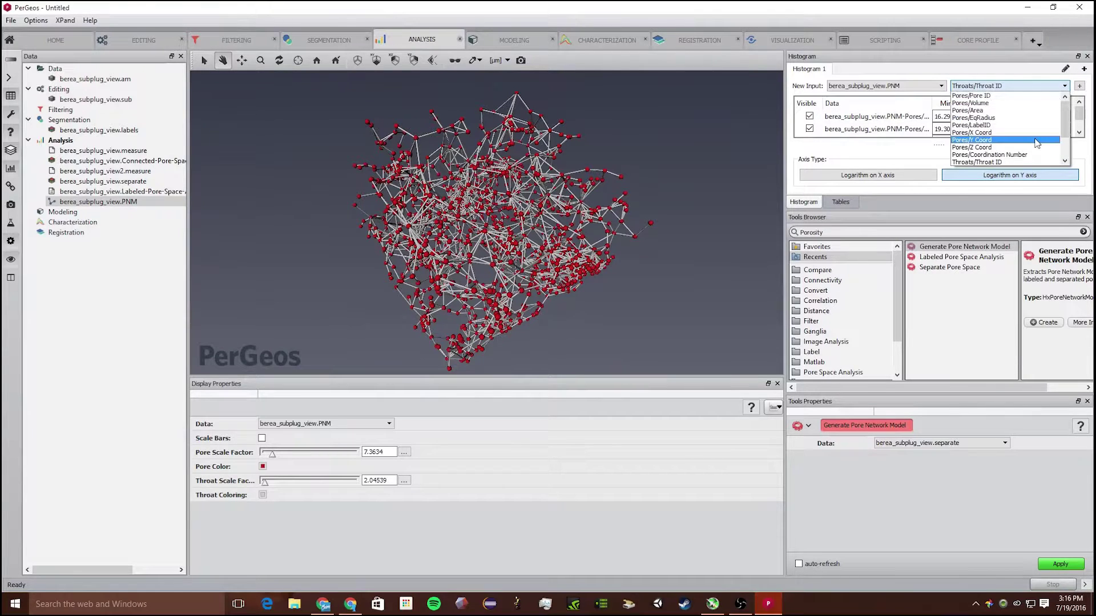
left_click(1012, 155)
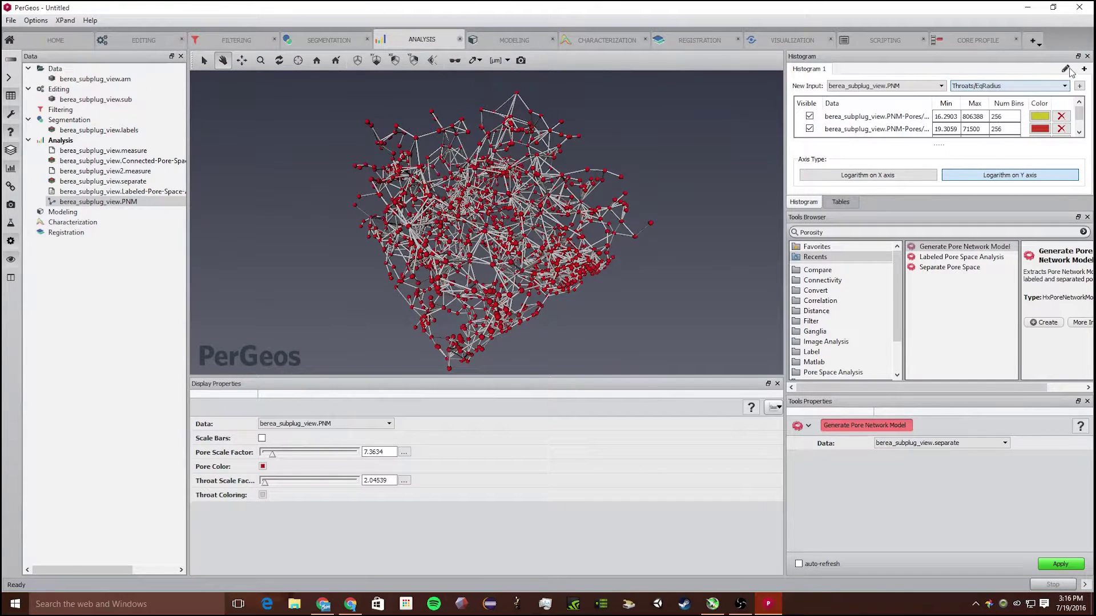
Make both the histogram X and Y axes logarithmic
left_click(970, 176)
left_click(853, 175)
left_click(964, 175)
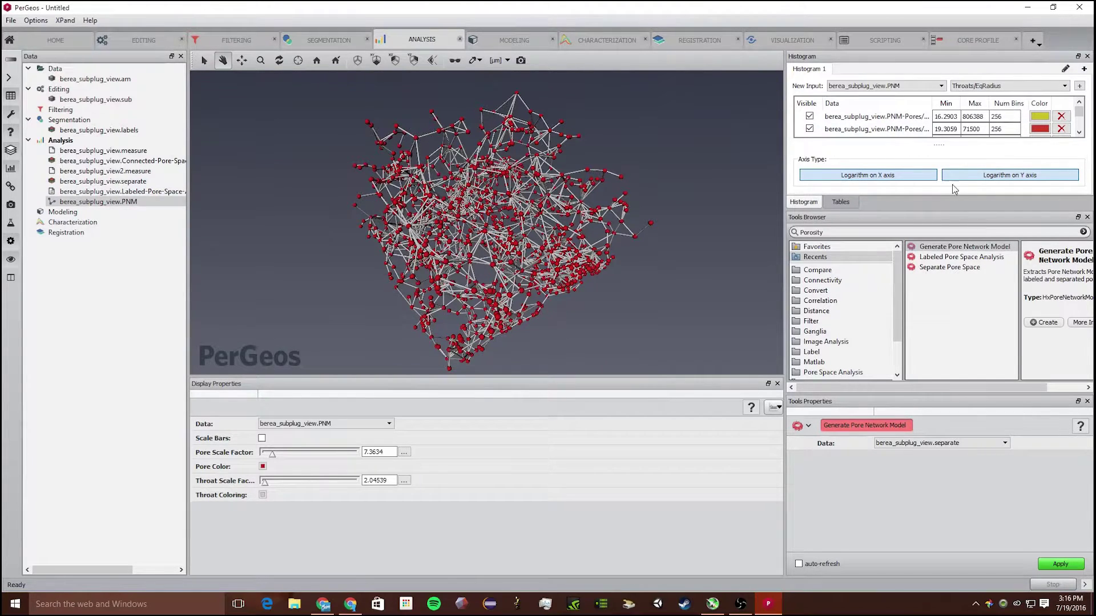
Enlarge the histogram area to show the plot, toggling the log X/Y axes off and back on
left_click(832, 204)
left_click(803, 202)
left_click_drag(941, 208, 936, 246)
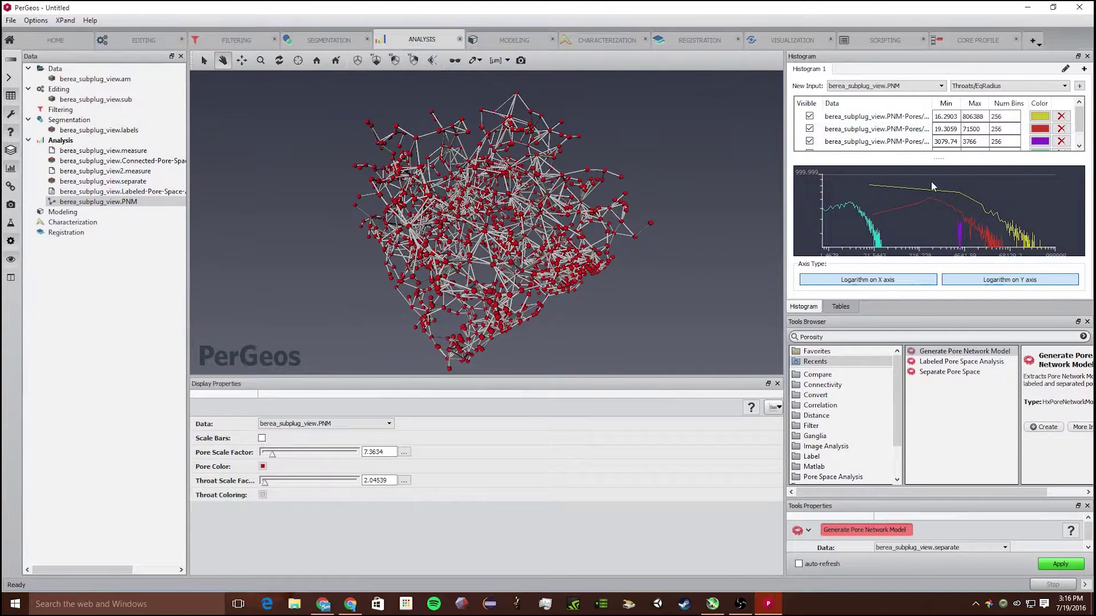
left_click(900, 280)
left_click(963, 281)
left_click(953, 280)
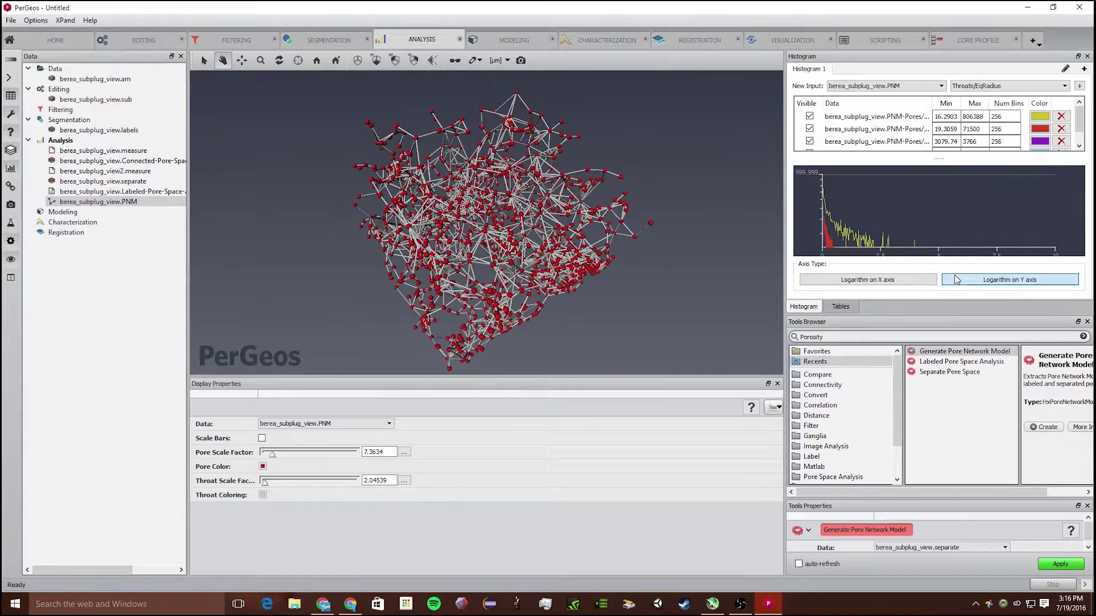
left_click(885, 280)
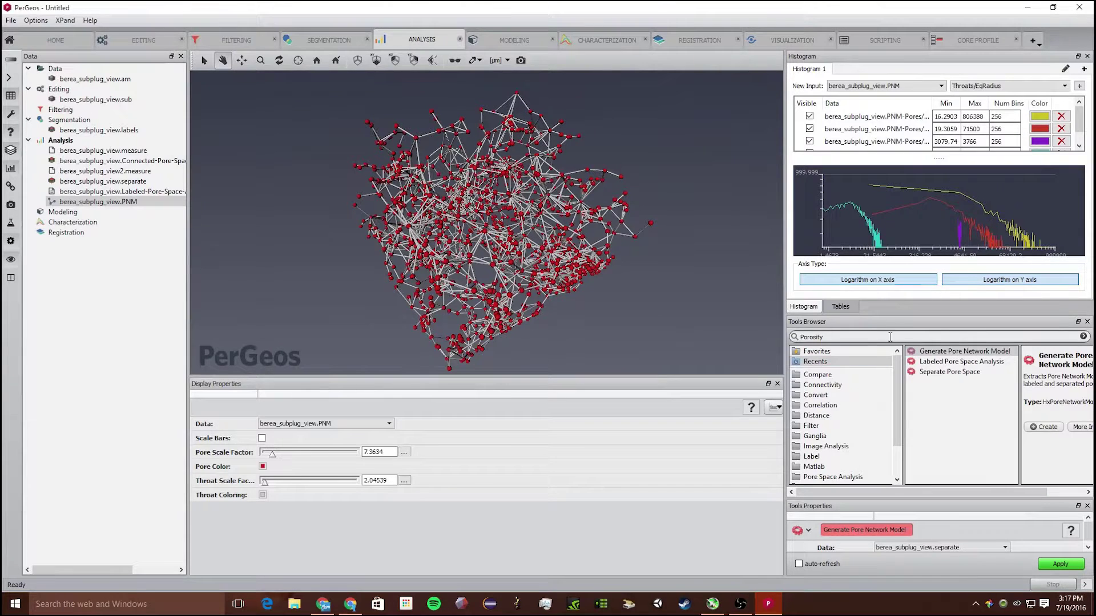
Load the Sieve Analysis tool via a 'sieve' tool search and expand its settings
left_click_drag(871, 337, 726, 316)
type("si")
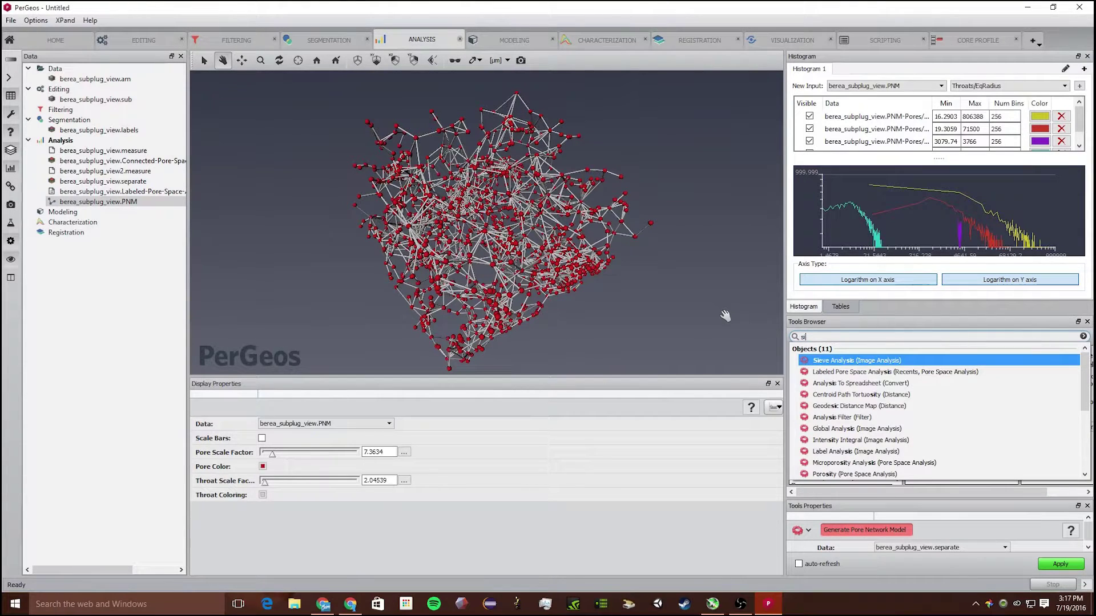
type("eve")
key("Return")
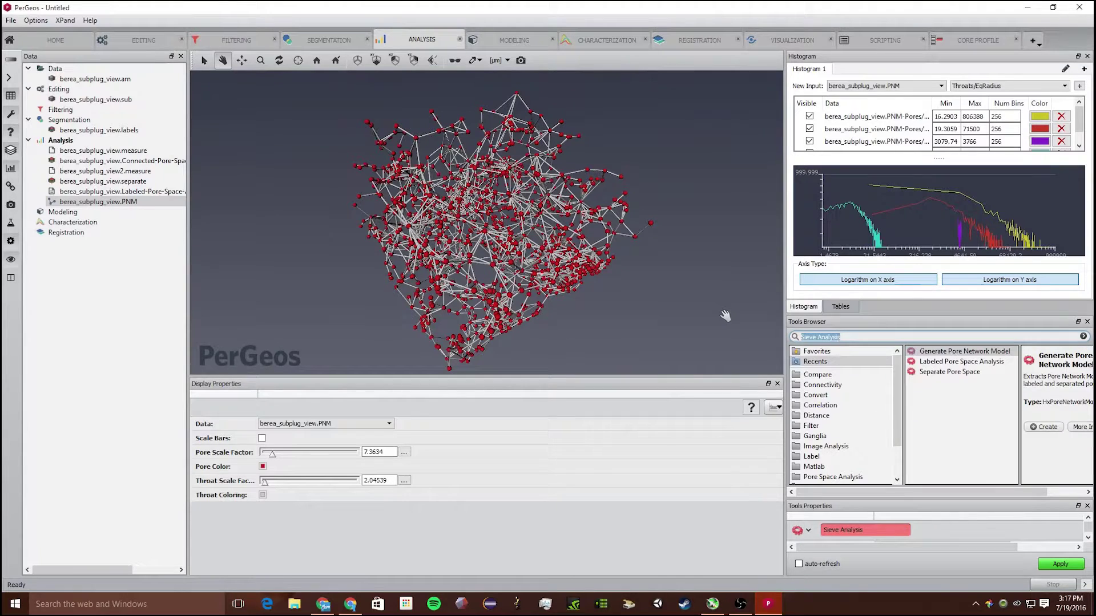
left_click_drag(1034, 497, 1050, 347)
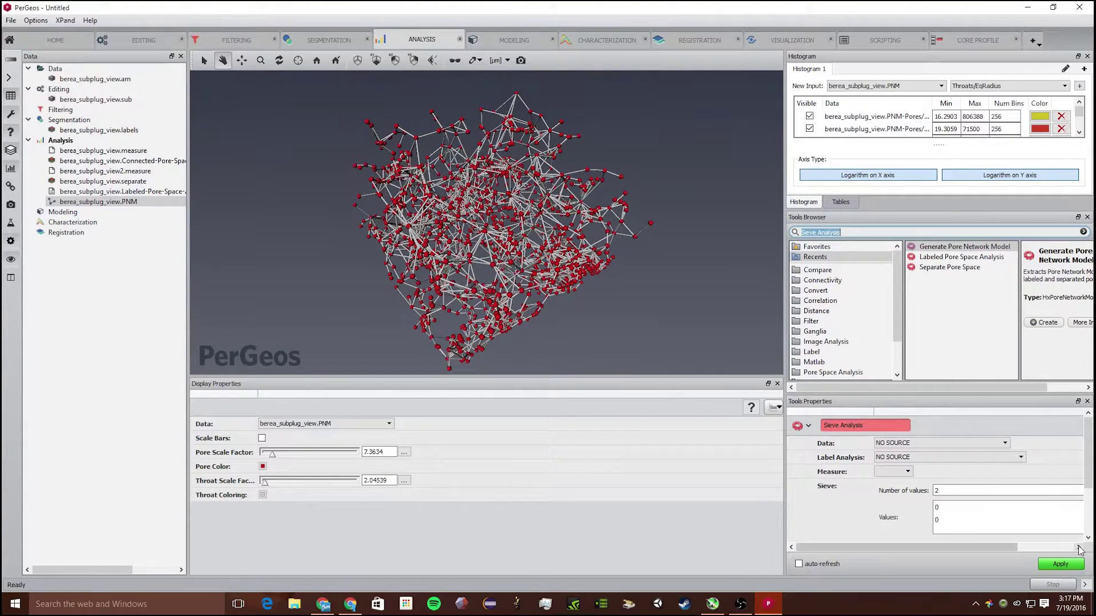
left_click(893, 471)
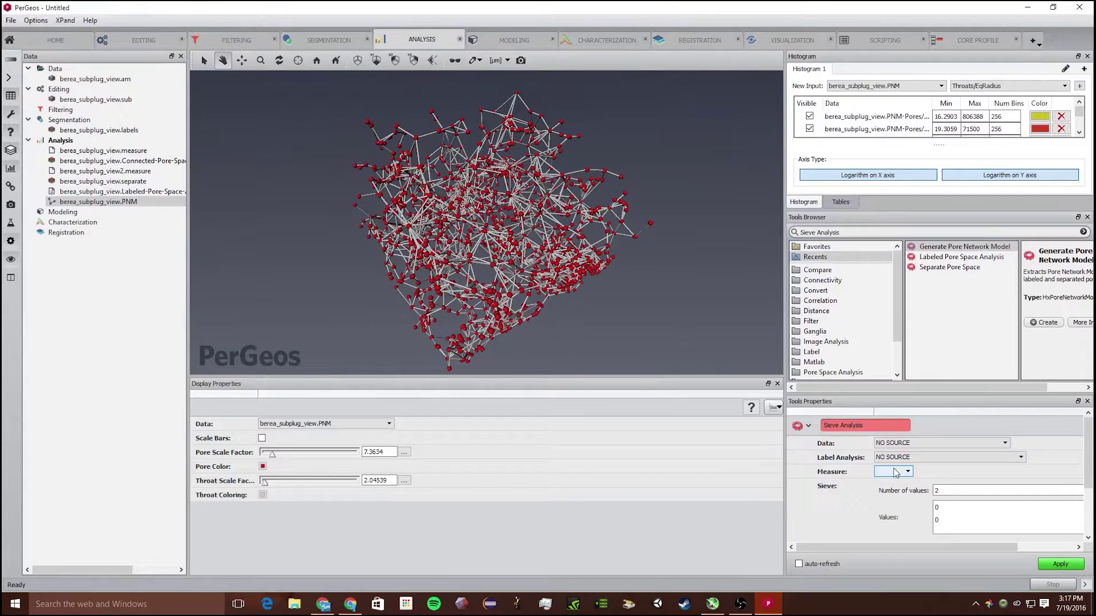
Set Data to separate, Label Analysis to Labeled-Pore-Space-Analysis and Measure to Volume3d
left_click(927, 444)
left_click(917, 468)
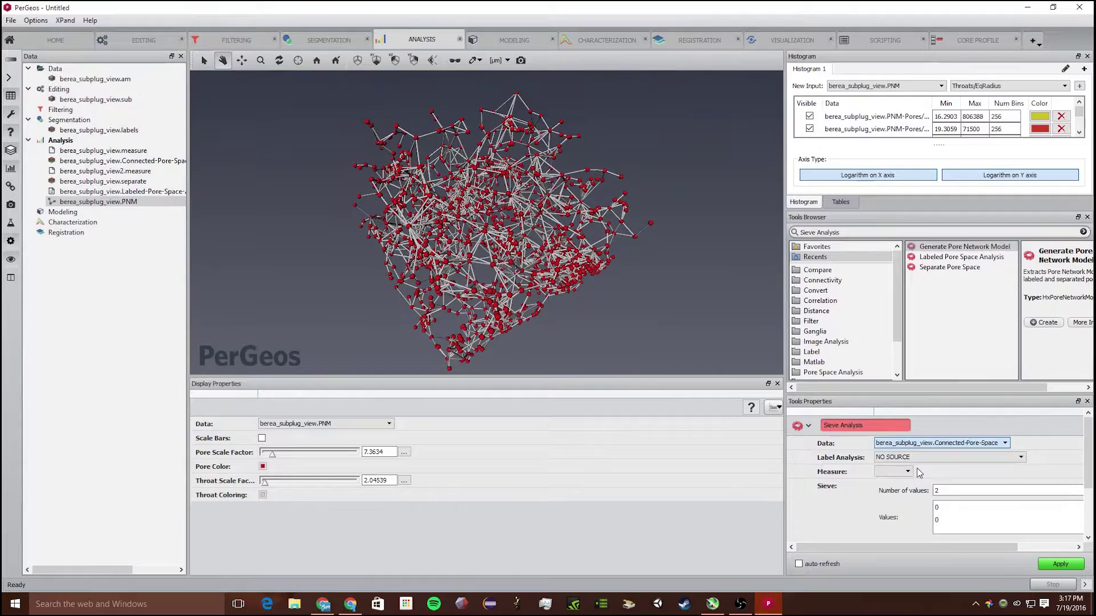
left_click(924, 447)
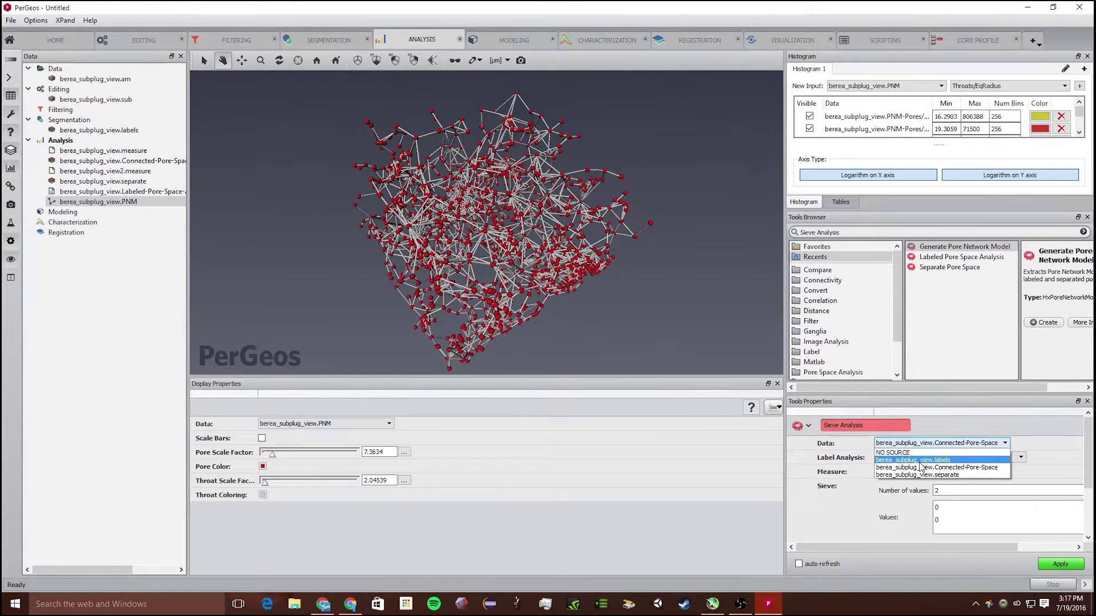
left_click(919, 477)
left_click(905, 457)
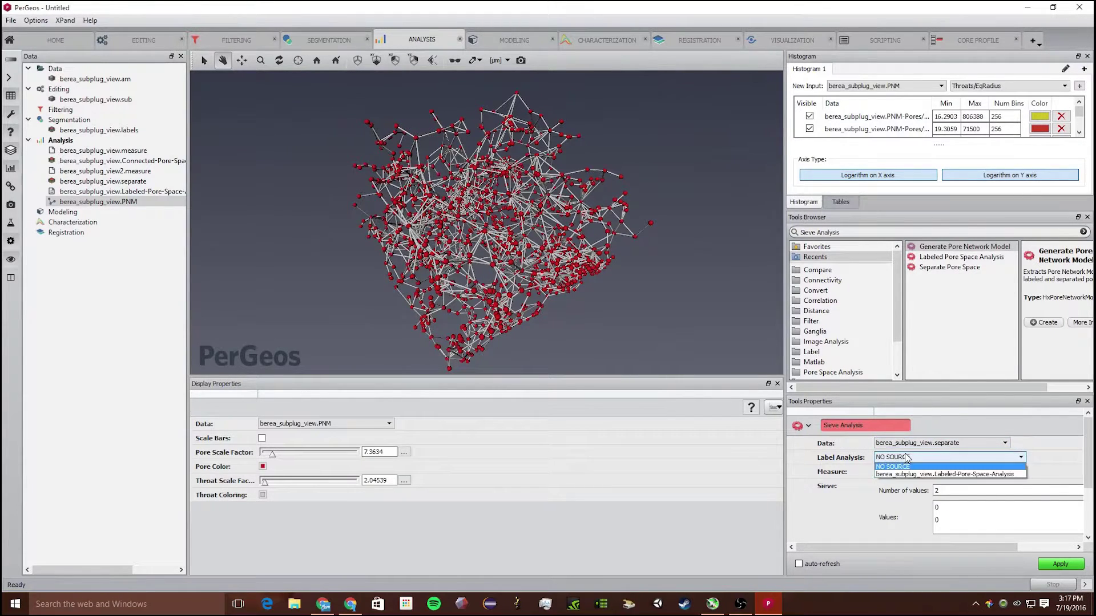
left_click(907, 466)
left_click(900, 471)
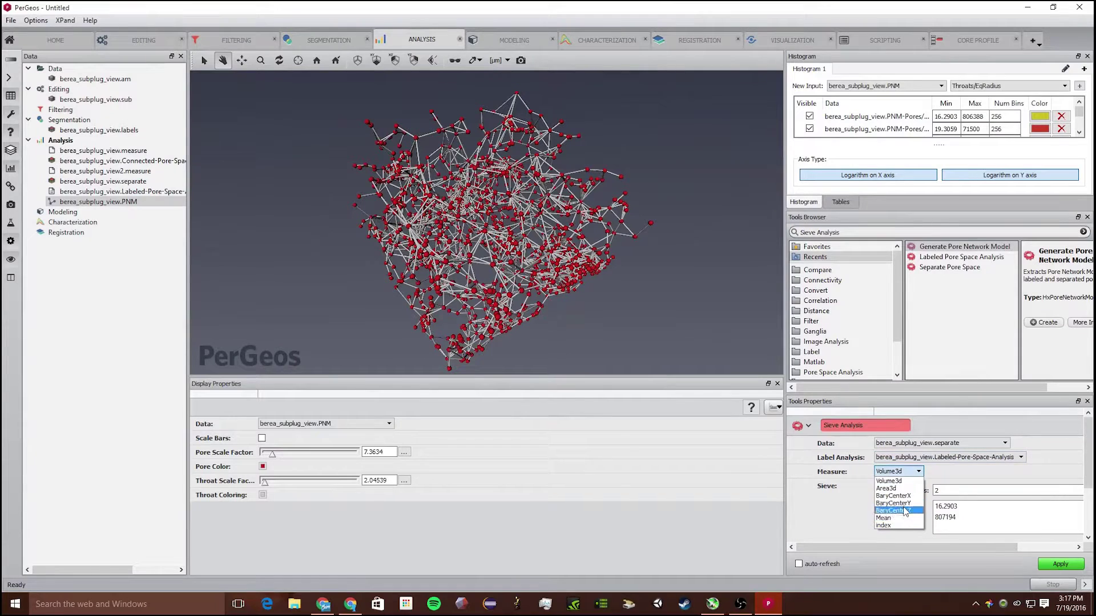
left_click(893, 481)
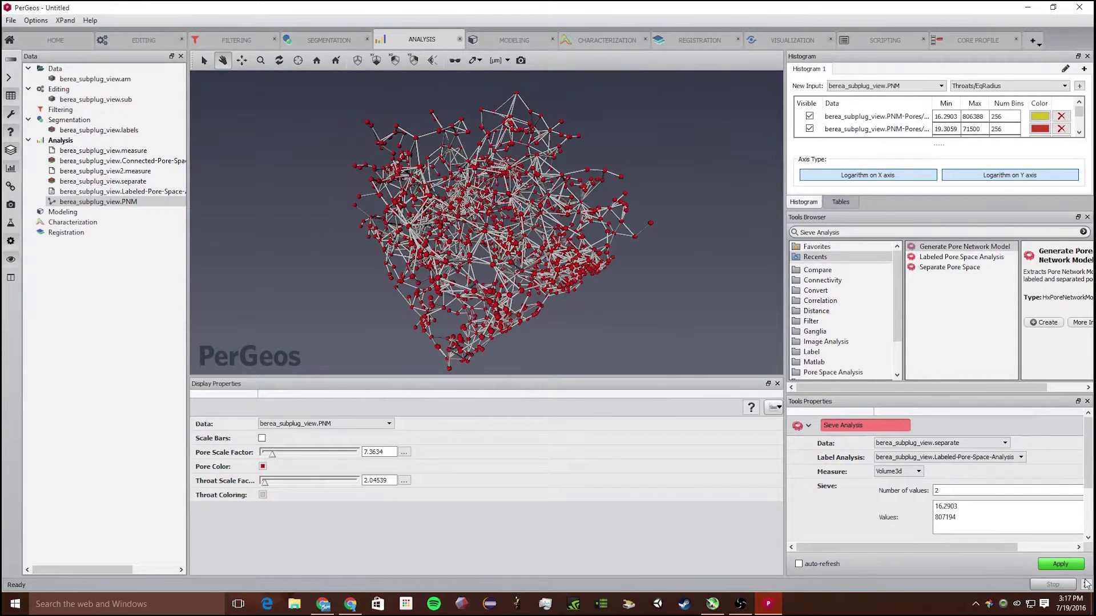
Set the number of sieve values to 4 and apply the sieve analysis
double_click(939, 491)
type("4")
left_click(1051, 566)
left_click_drag(1081, 481, 1083, 531)
left_click(866, 428)
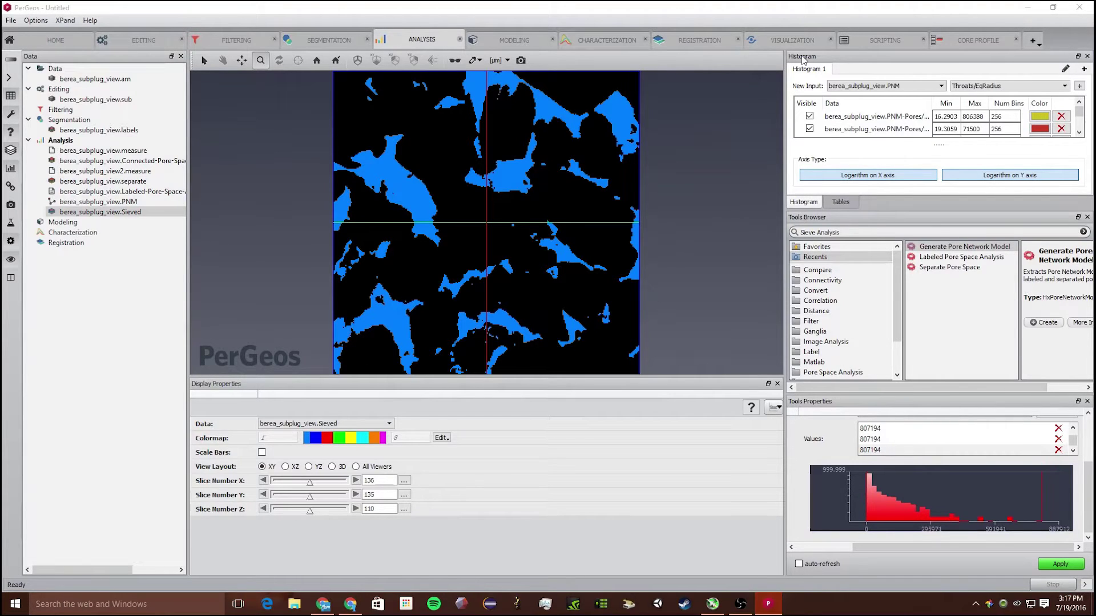
left_click(792, 40)
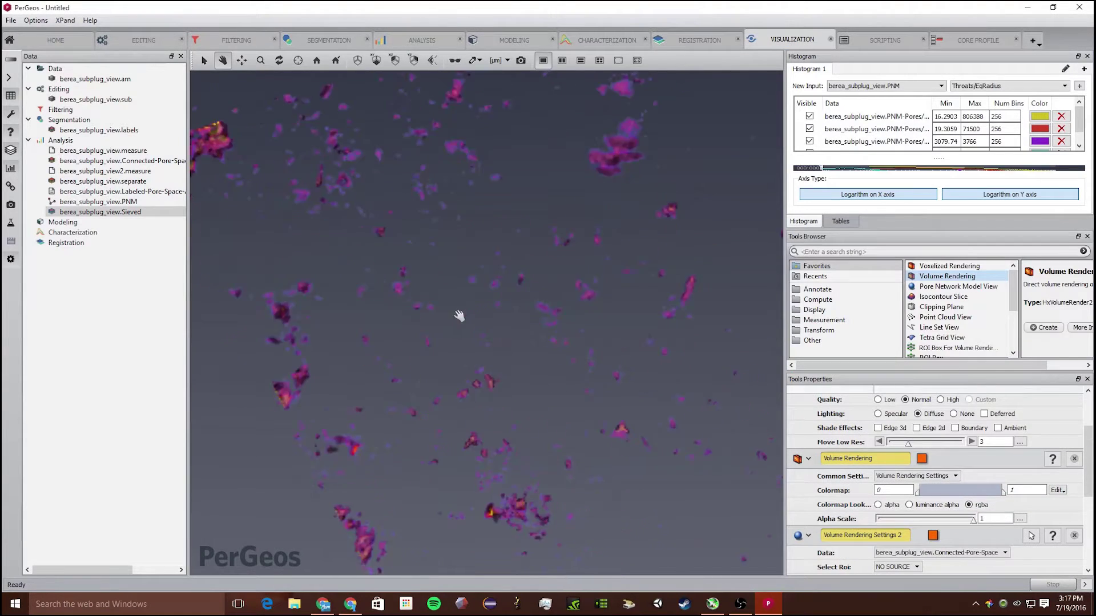
left_click_drag(460, 316, 560, 171)
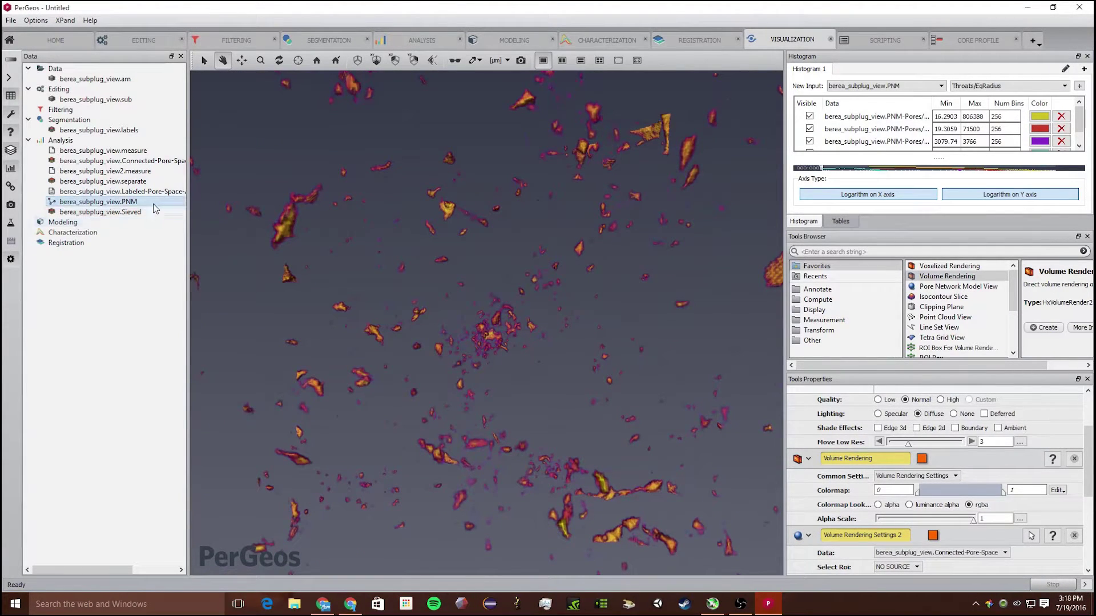
left_click(445, 41)
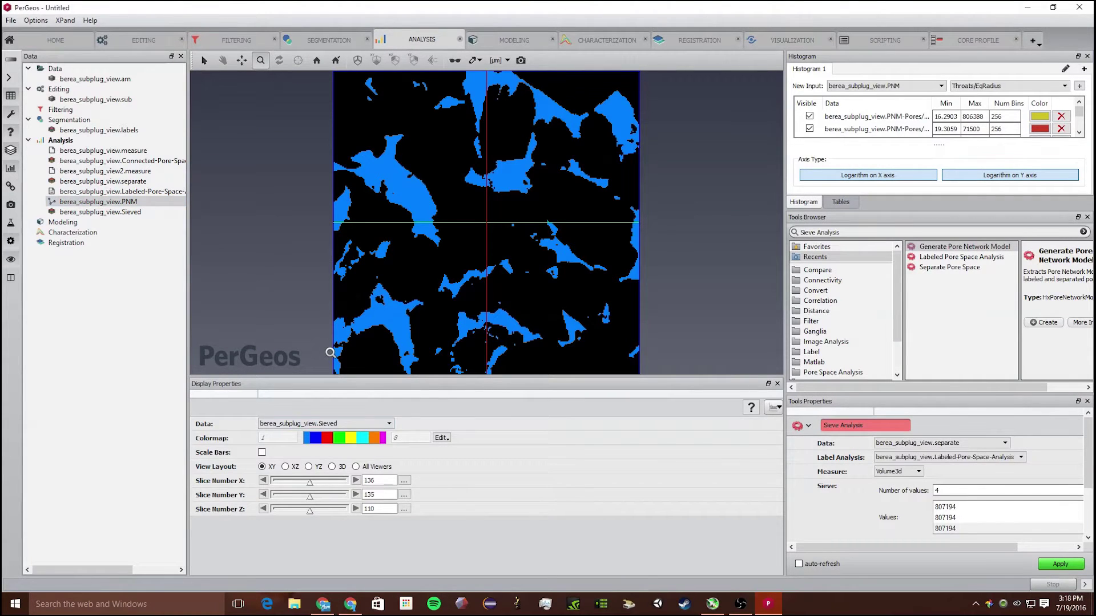